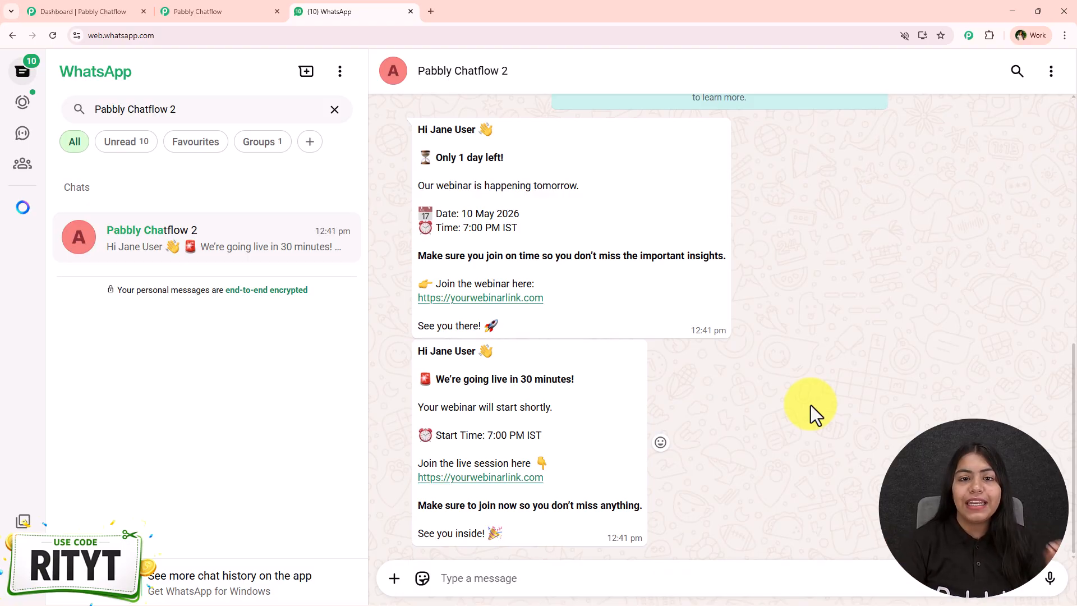
Step: Review the webinar reminder messages in the WhatsApp chat and the delays and messages in the existing webinar reminder flow
scroll(810, 405, up, 6)
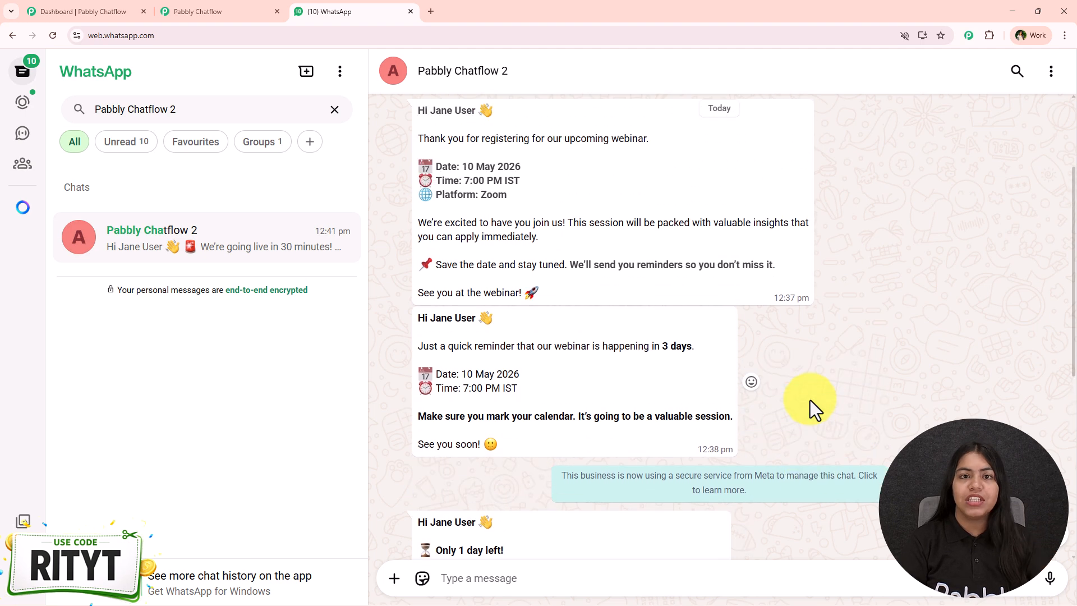
scroll(810, 400, down, 5)
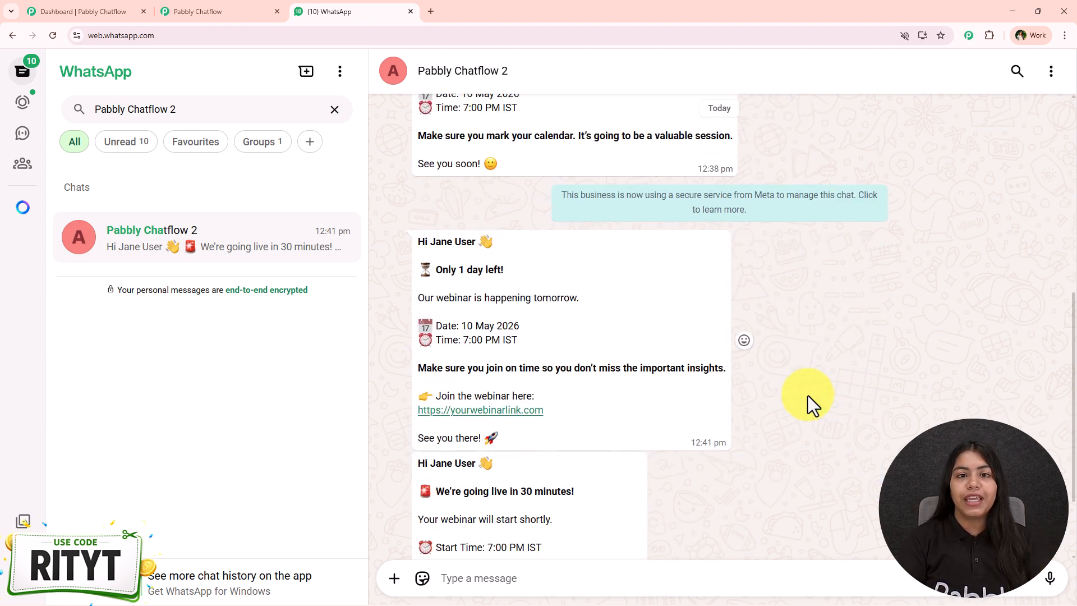
click(217, 8)
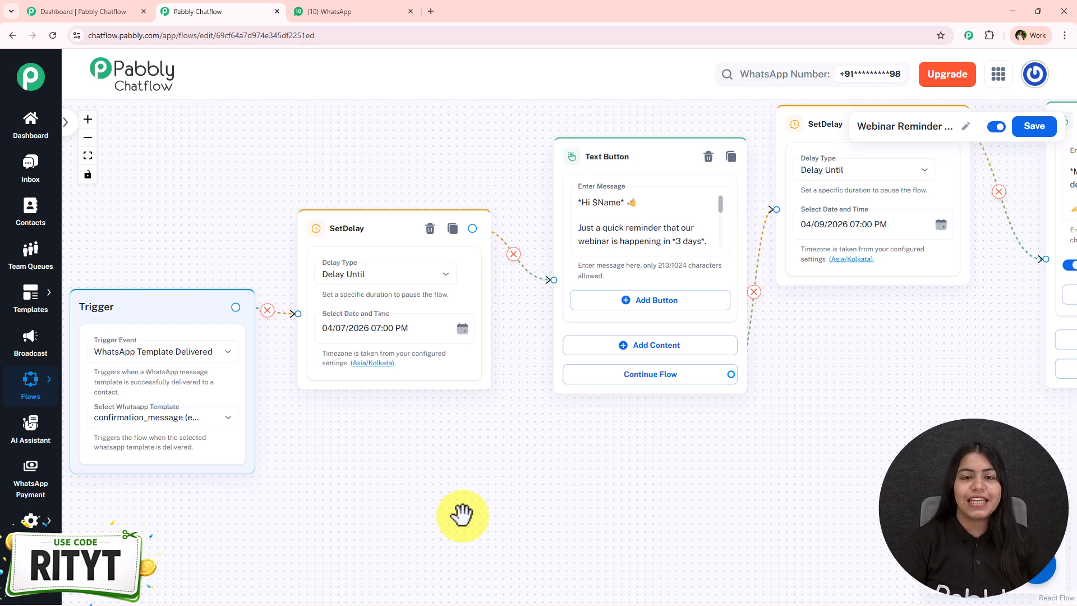
drag(798, 372, 441, 465)
drag(811, 502, 243, 423)
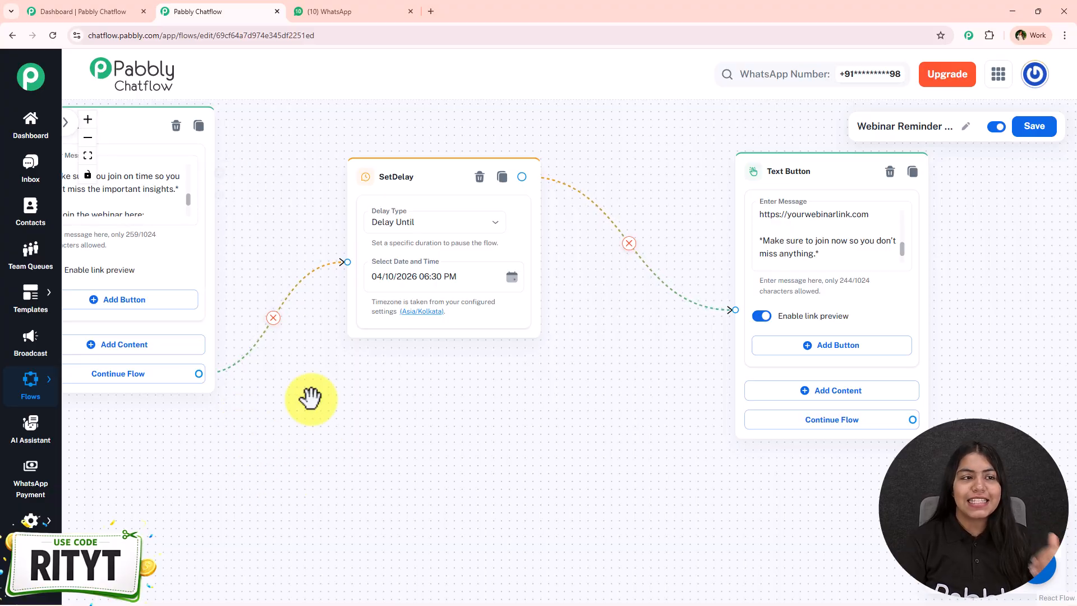
click(128, 6)
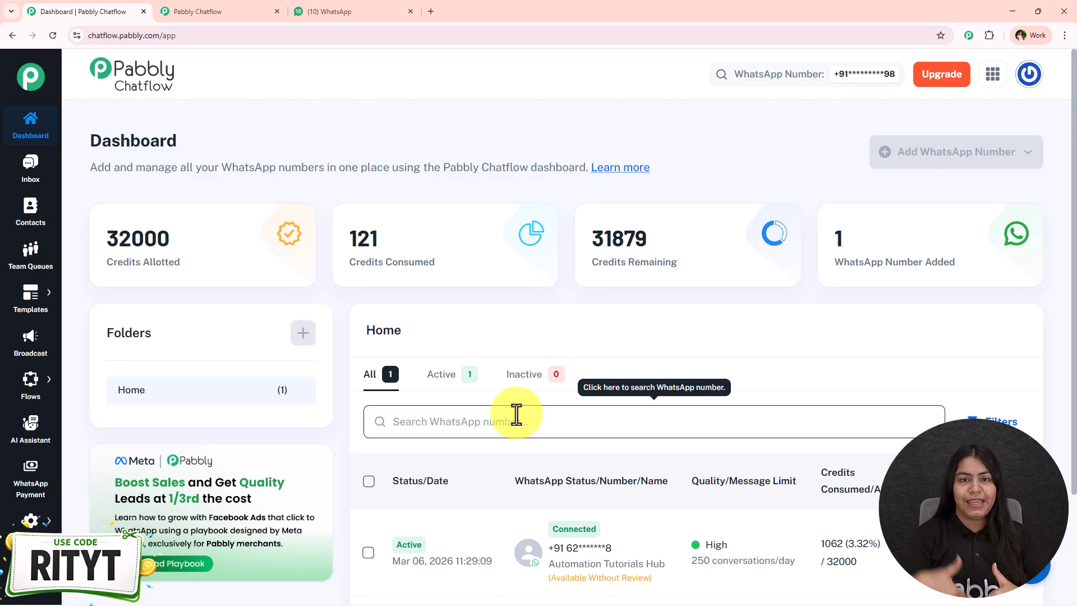
Step: Open the Pabbly Chatflow website at pabbly.com/chatflow in a new browser tab
click(433, 9)
text(pa)
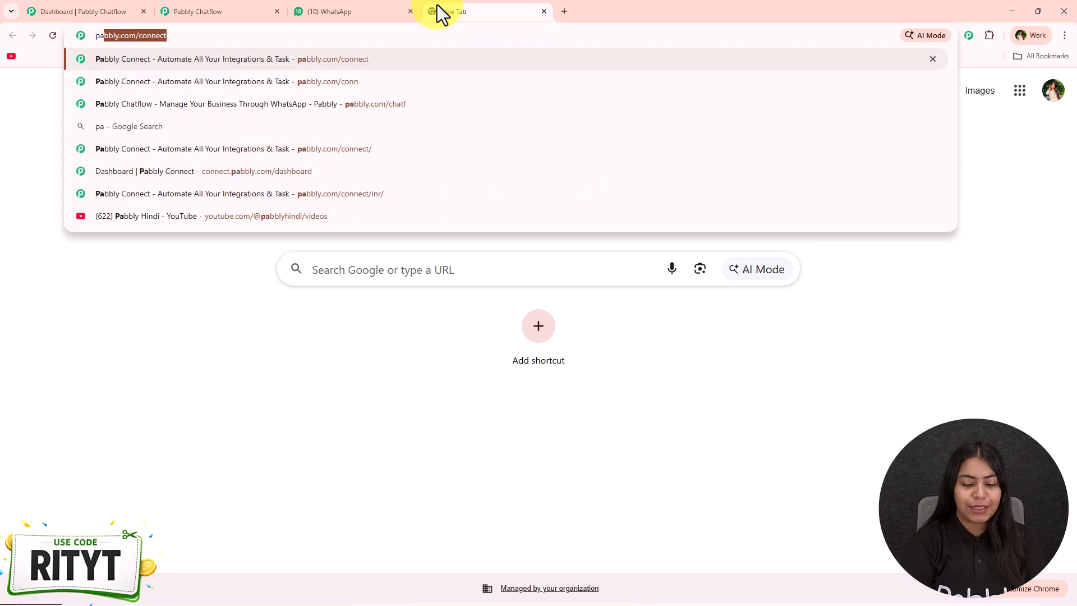
text(bbly.com/cht)
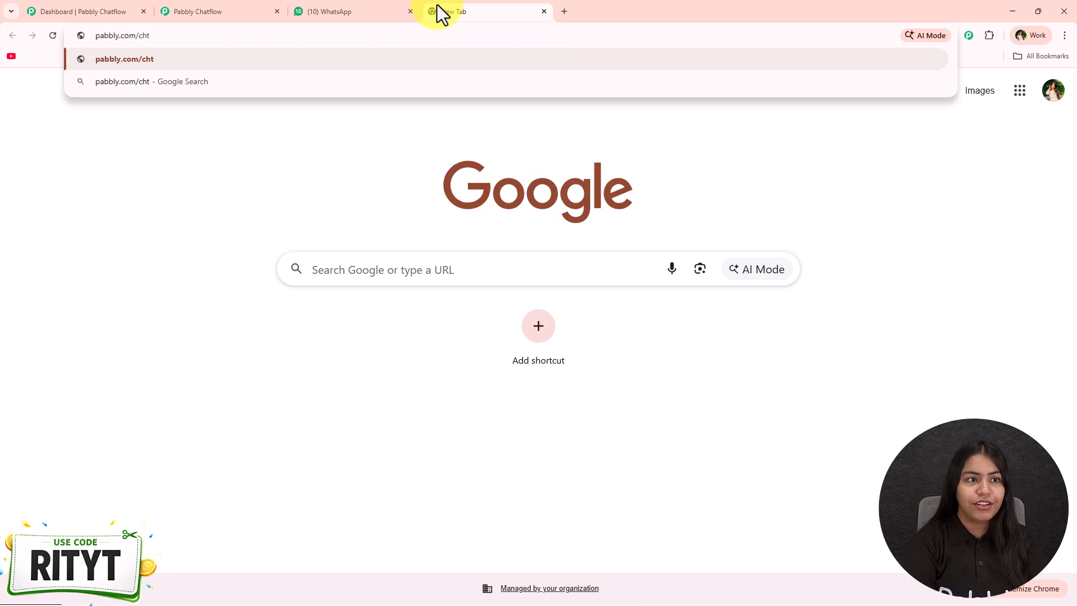
key(BackSpace)
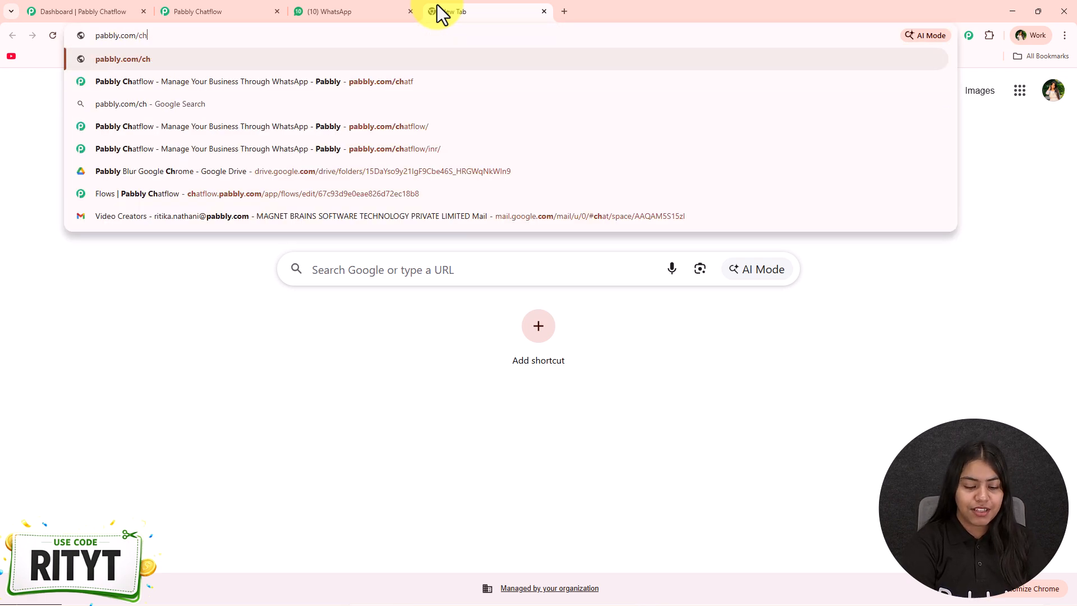
text(a)
key(Return)
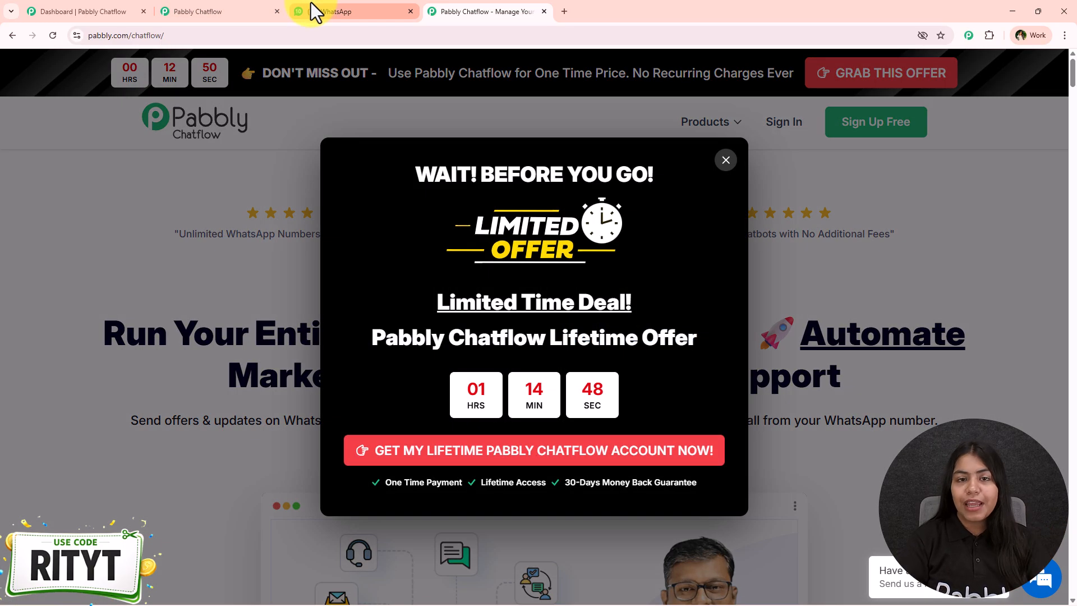
Step: Recheck the WhatsApp webinar messages, and look through the features on the Pabbly Chatflow website after dismissing the lifetime offer popup
click(311, 3)
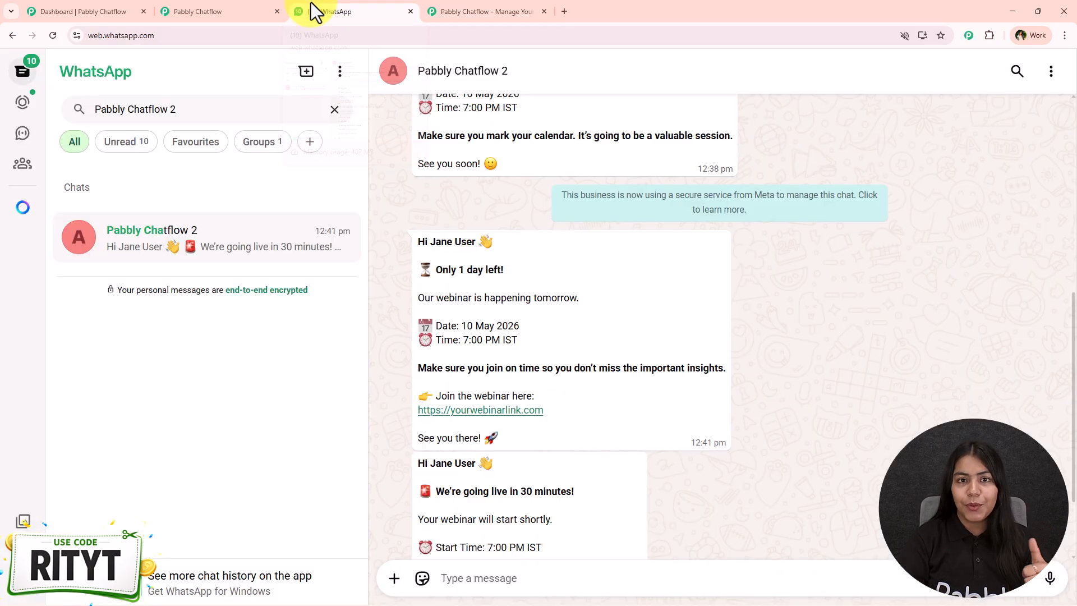
scroll(469, 435, up, 10)
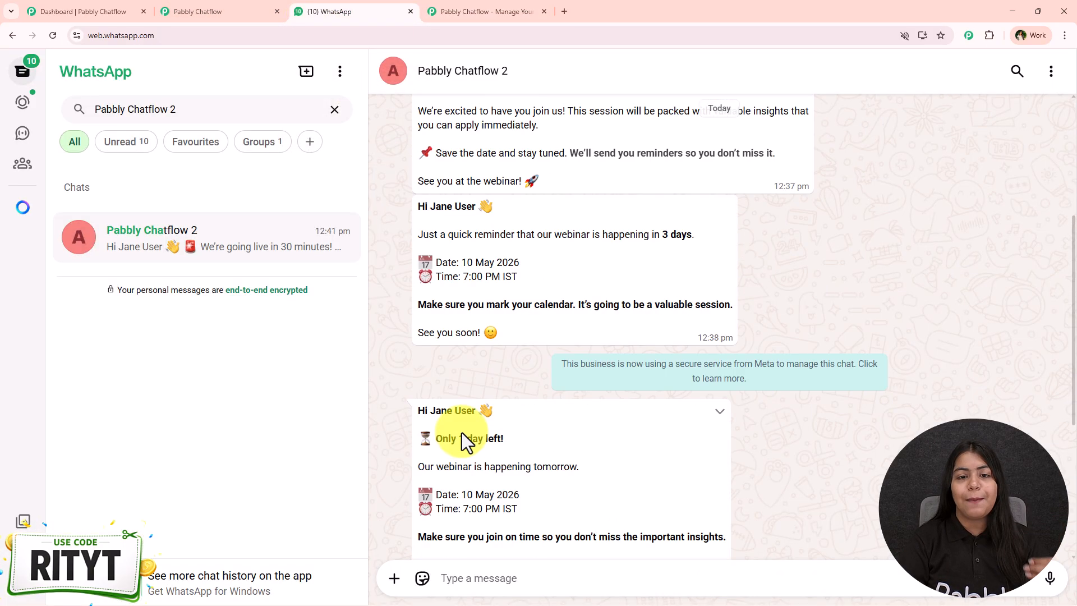
click(440, 15)
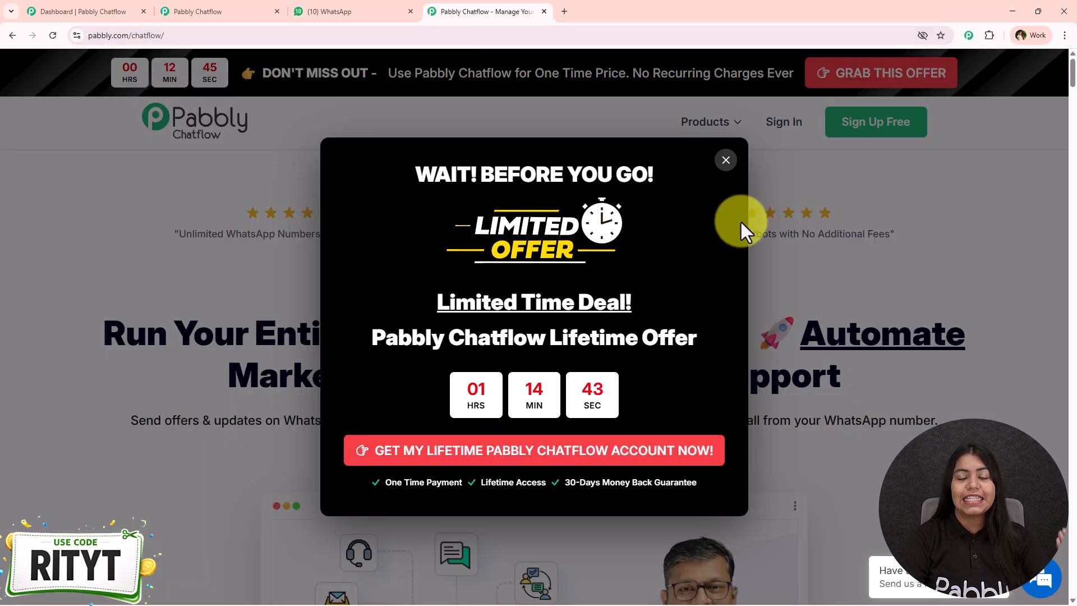
click(726, 161)
scroll(685, 336, down, 5)
scroll(260, 469, down, 10)
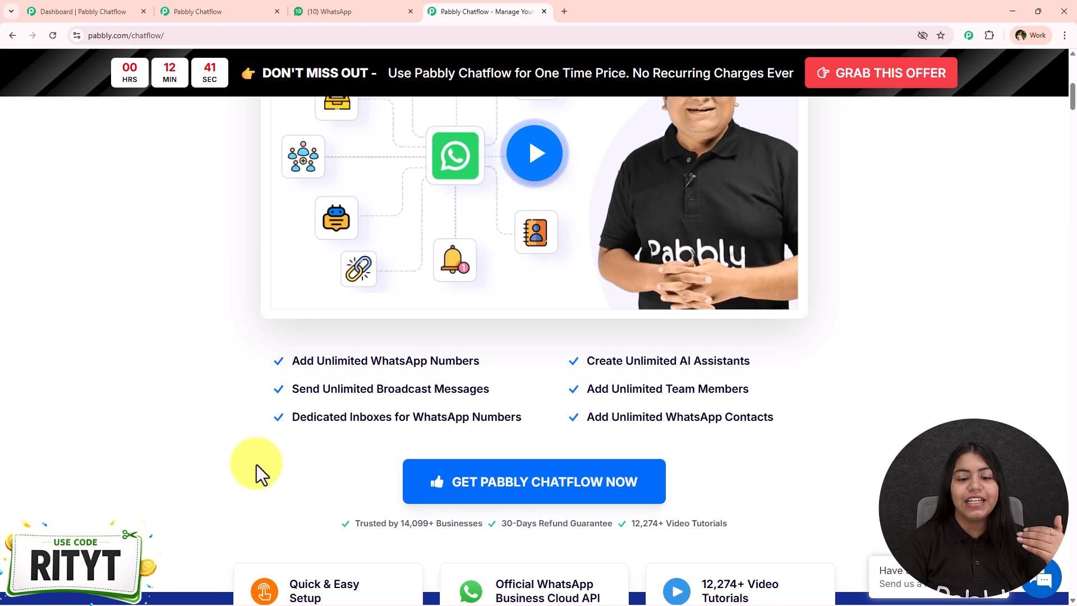
scroll(256, 487, down, 10)
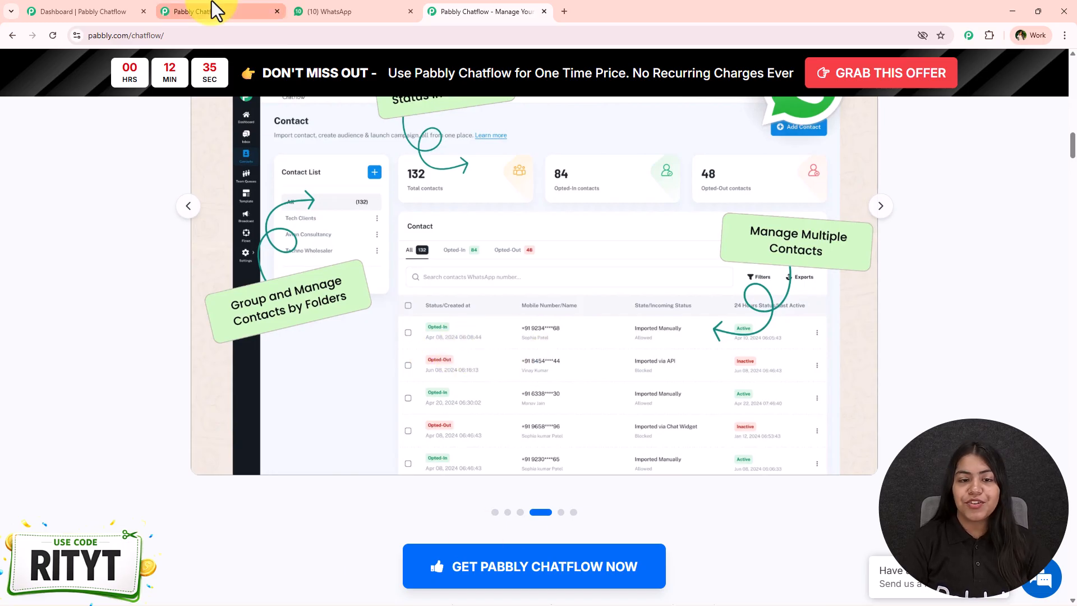
Step: Switch to the existing webinar reminder flow and look over its trigger, delay and text message nodes
click(185, 12)
scroll(607, 404, down, 3)
drag(607, 404, 875, 393)
drag(272, 463, 620, 462)
scroll(626, 457, up, 2)
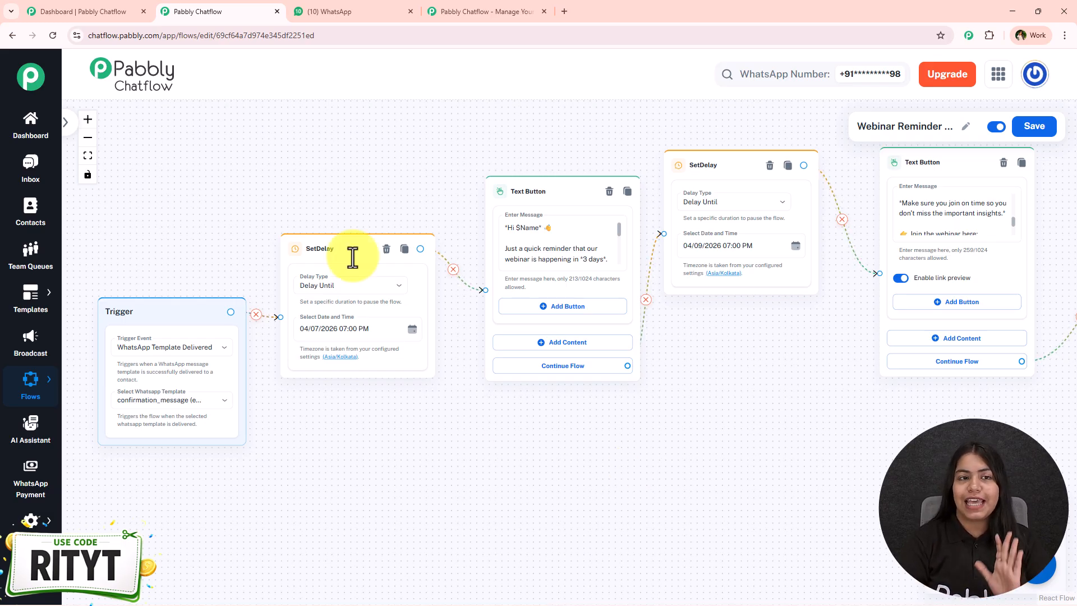
Step: Switch to the Pabbly Chatflow dashboard and check which WhatsApp number is connected and selected
click(65, 13)
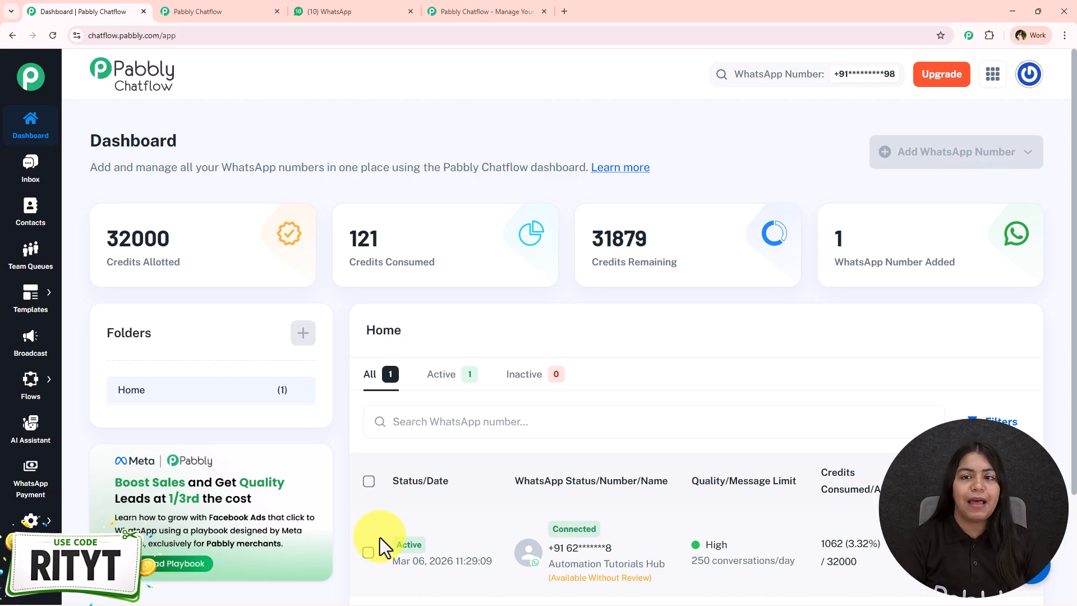
scroll(380, 537, down, 3)
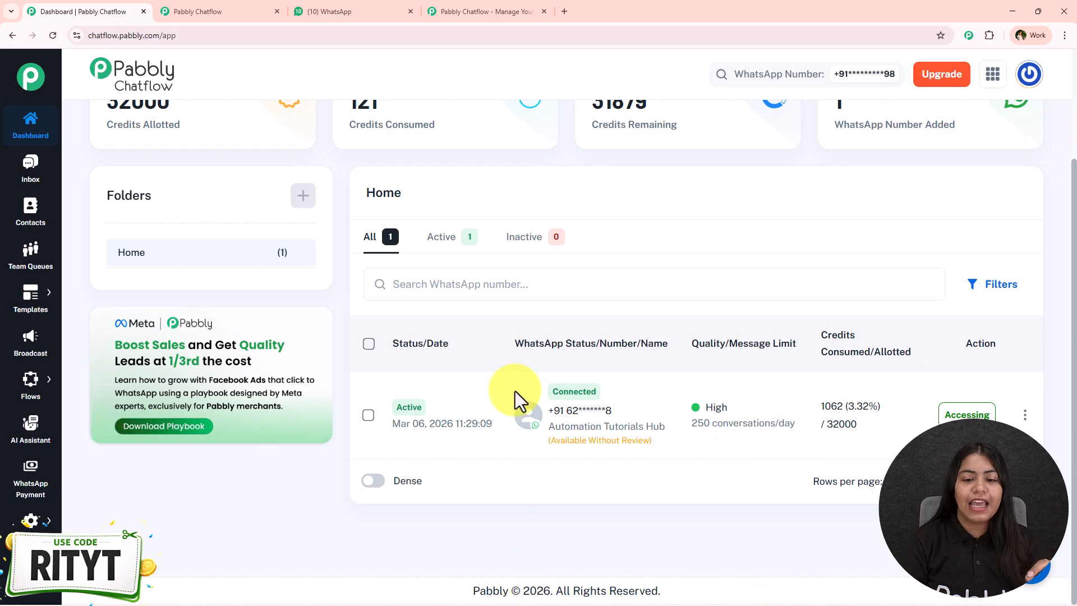
scroll(729, 449, up, 3)
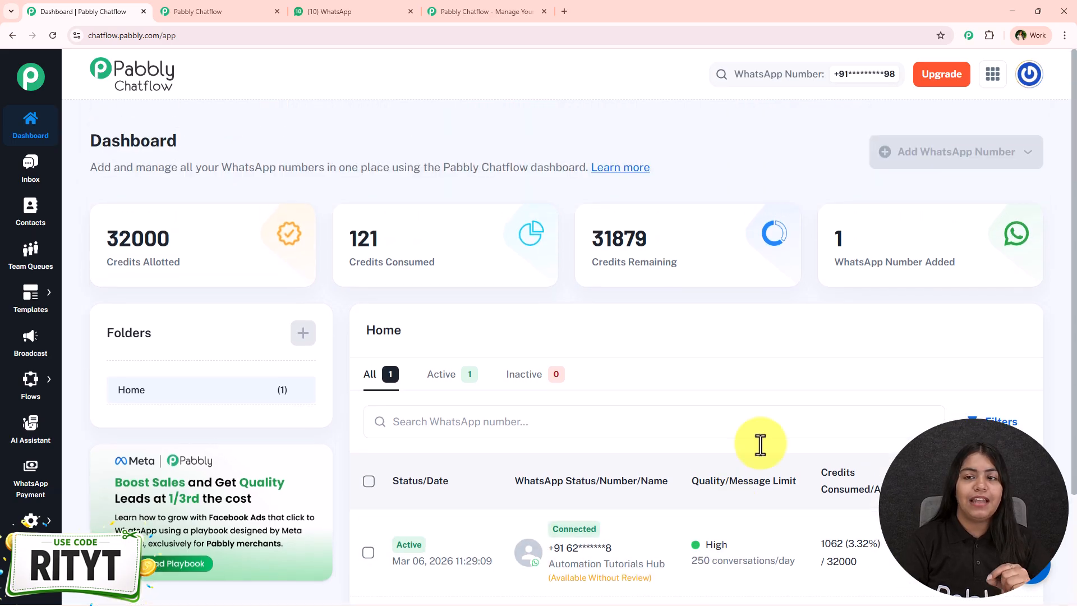
click(873, 79)
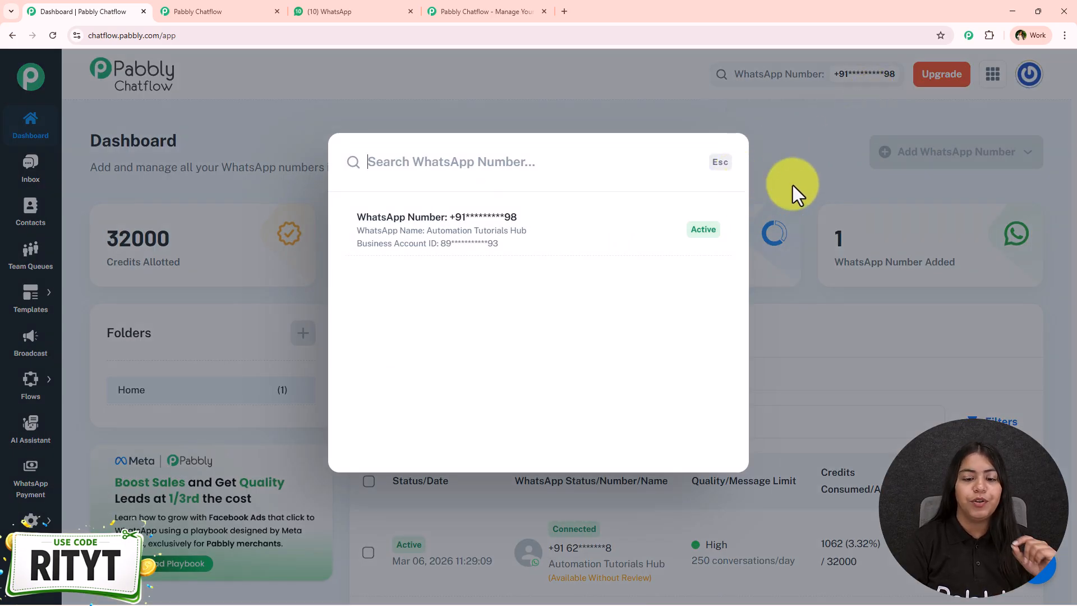
key(Escape)
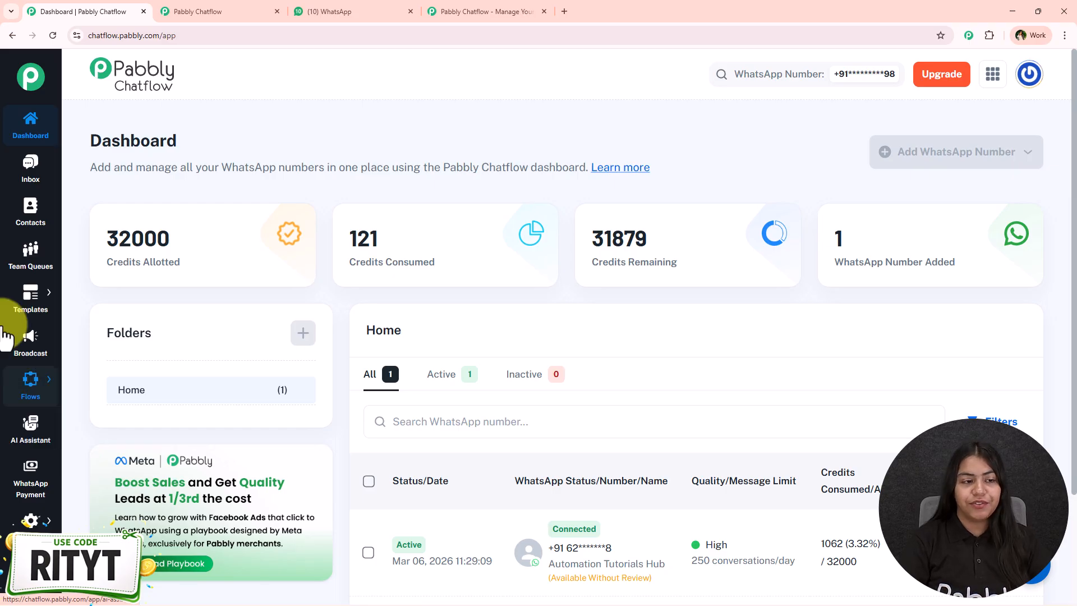
Step: Go to the Flow Builder's list of flows and add a new flow
mouse_move(33, 523)
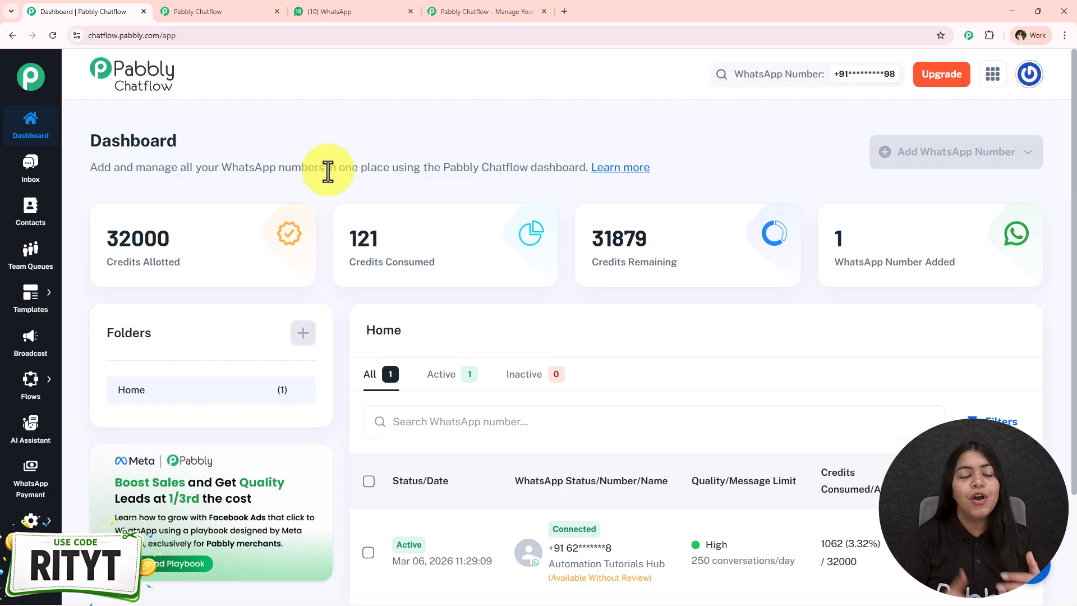
mouse_move(30, 392)
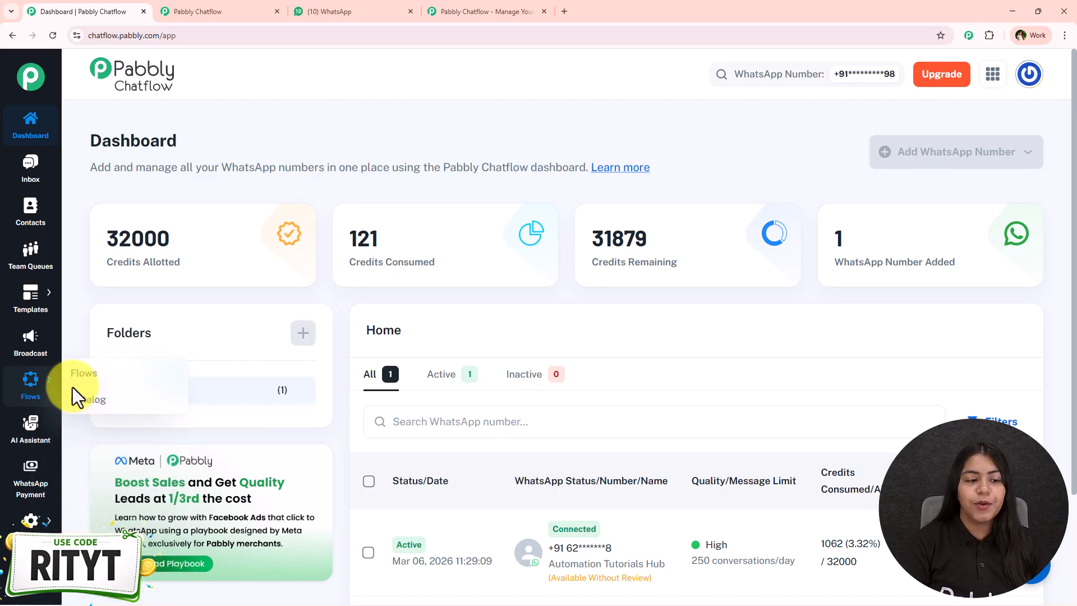
click(106, 375)
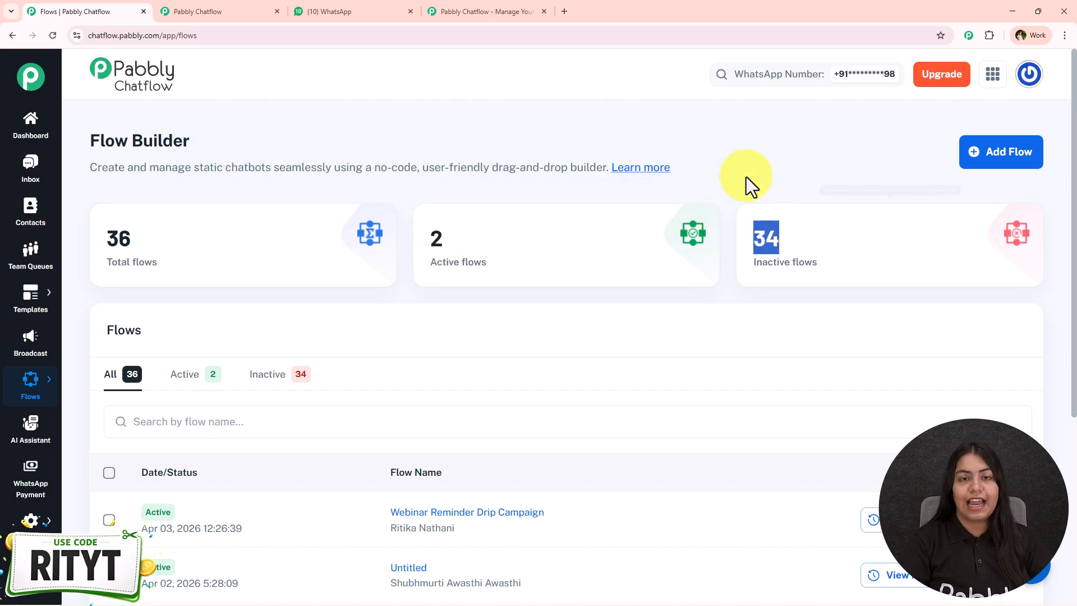
click(981, 160)
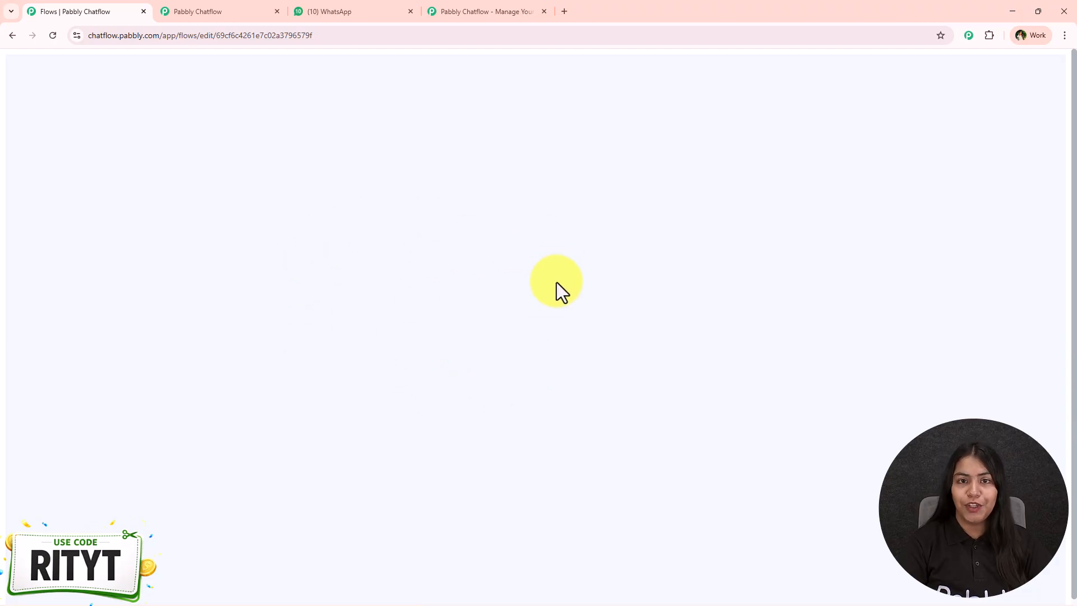
Step: Set the new flow's trigger event to WhatsApp Template Delivered
drag(923, 385, 779, 355)
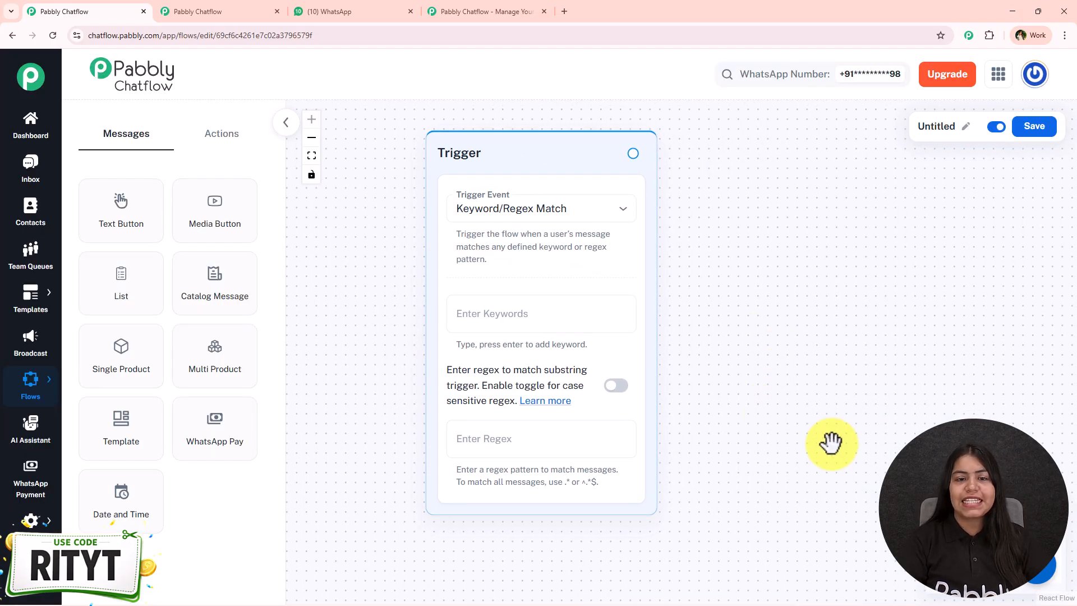
drag(831, 443, 800, 443)
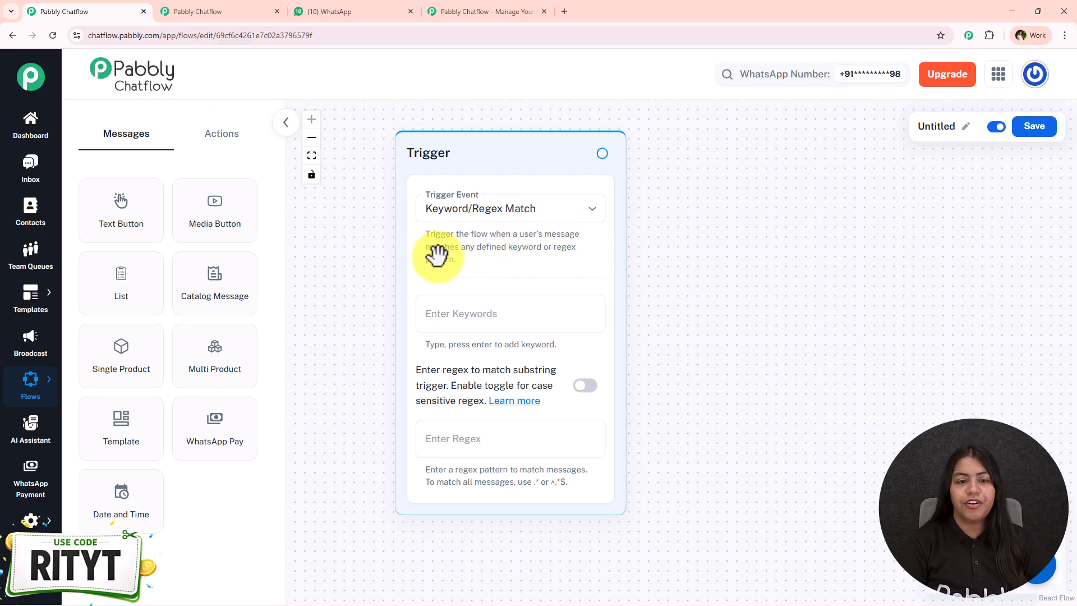
click(500, 212)
scroll(556, 493, down, 1)
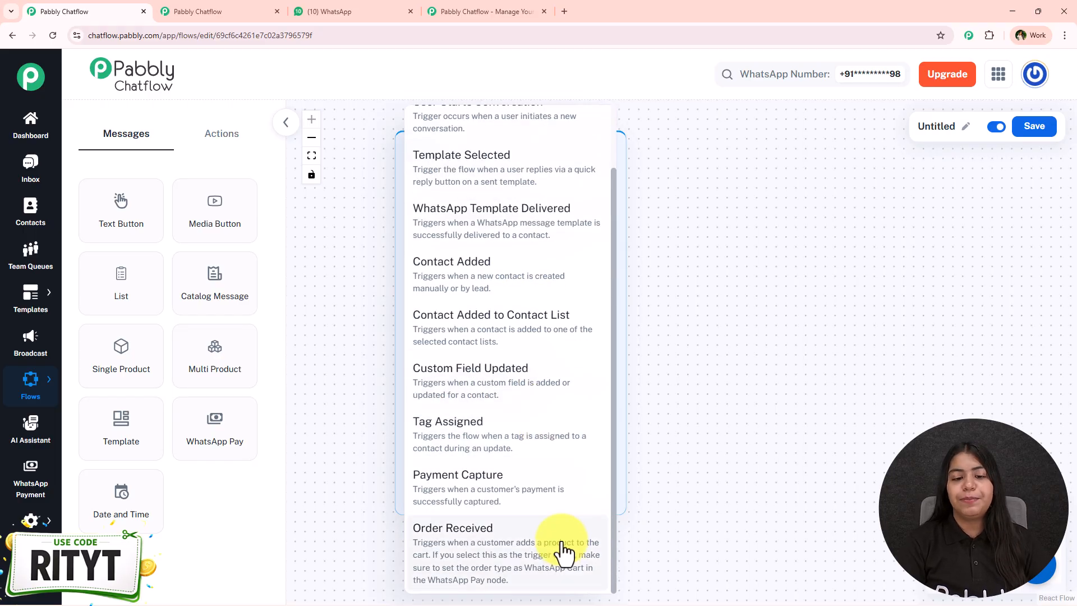
scroll(561, 541, up, 1)
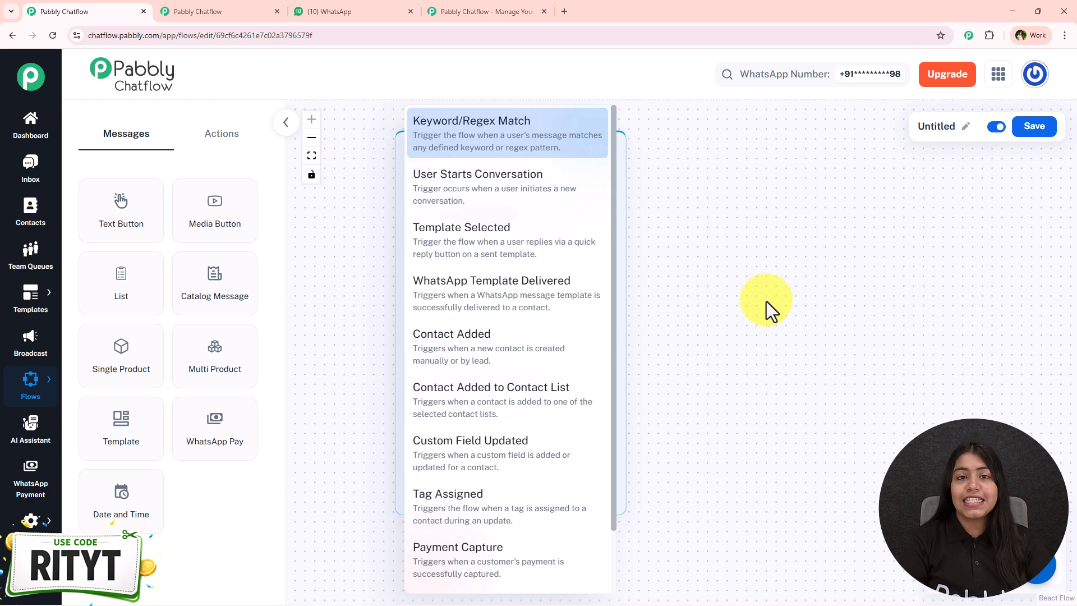
click(547, 305)
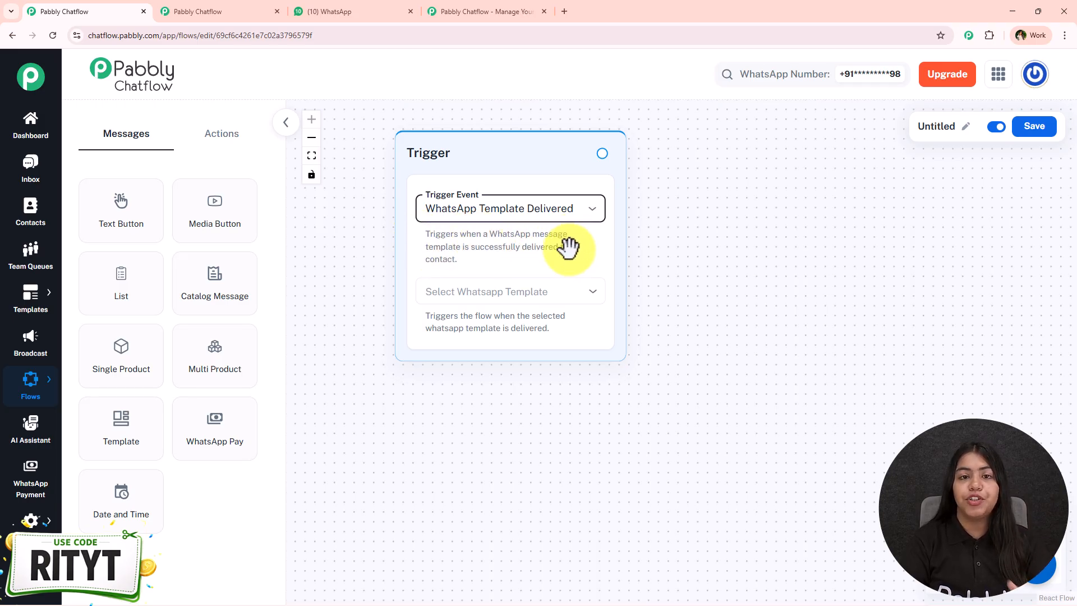
Step: Switch to WhatsApp and examine the webinar registration confirmation and the reminder messages that follow it
click(387, 10)
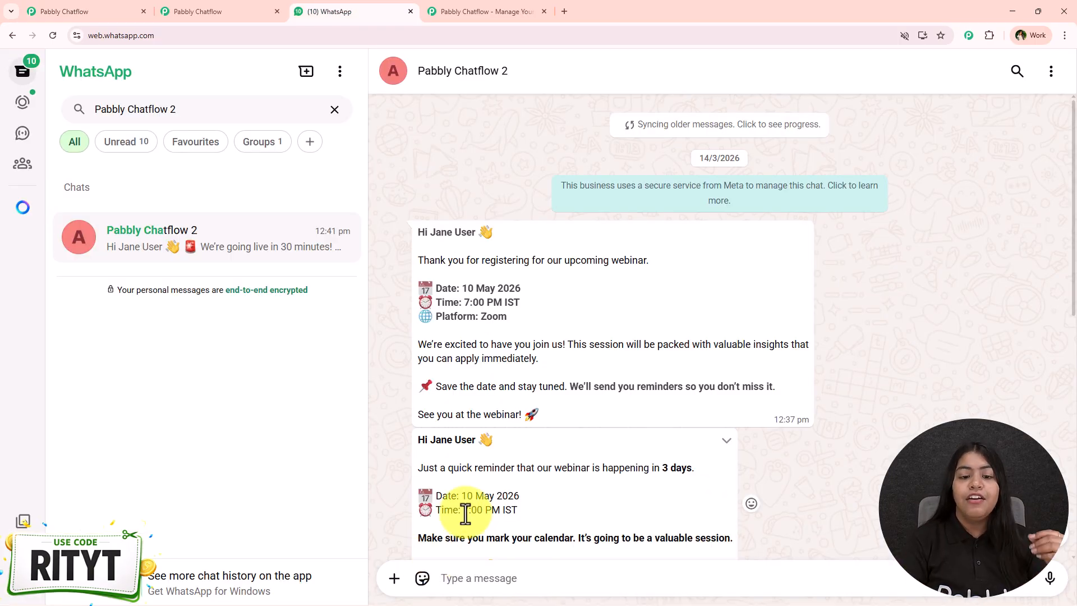
drag(568, 414, 597, 412)
click(597, 412)
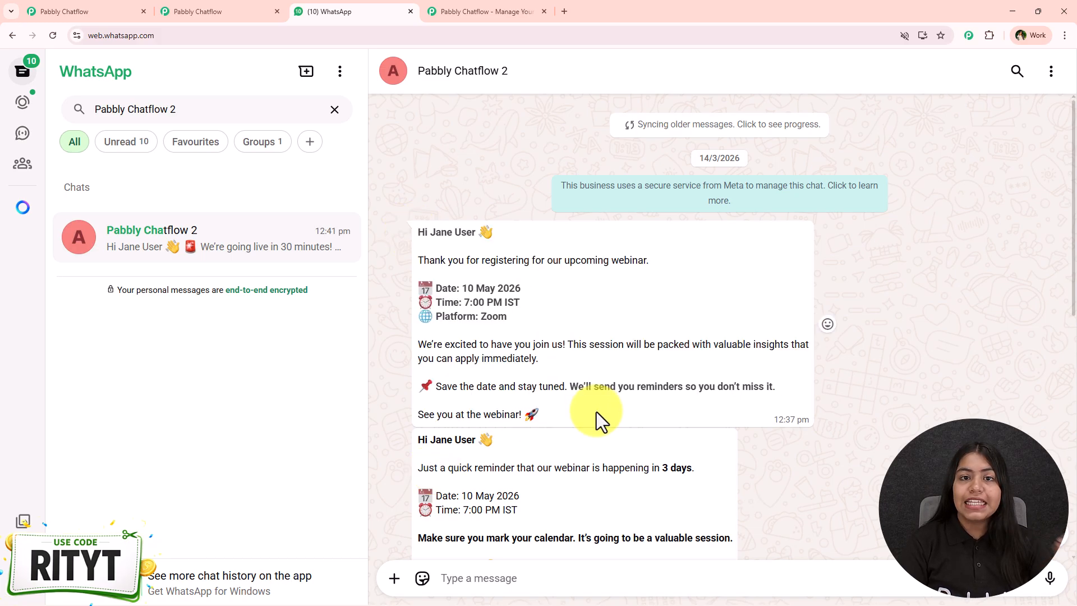
click(129, 10)
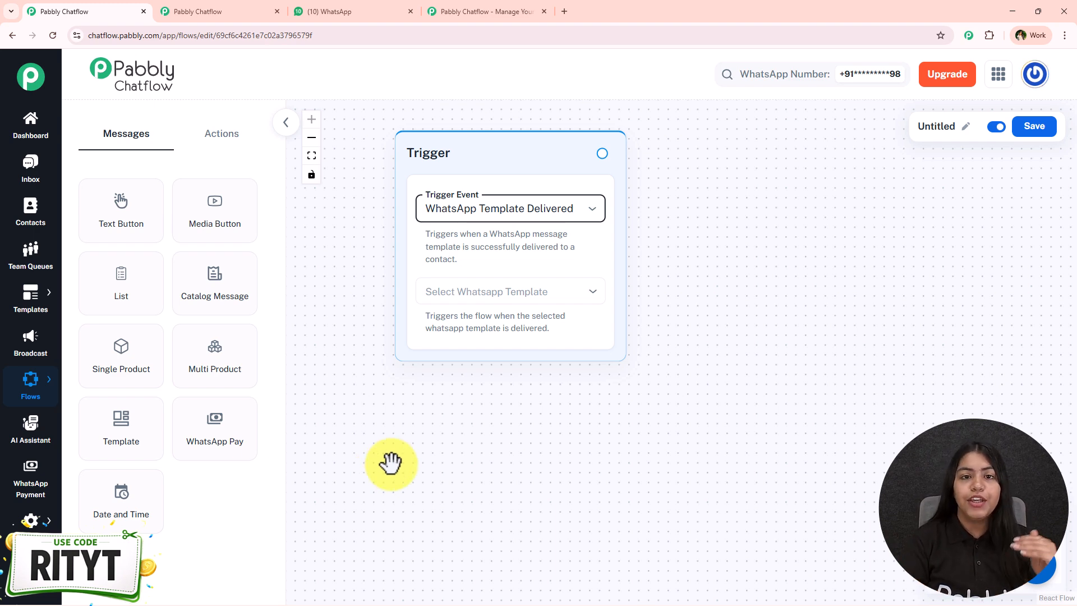
click(309, 11)
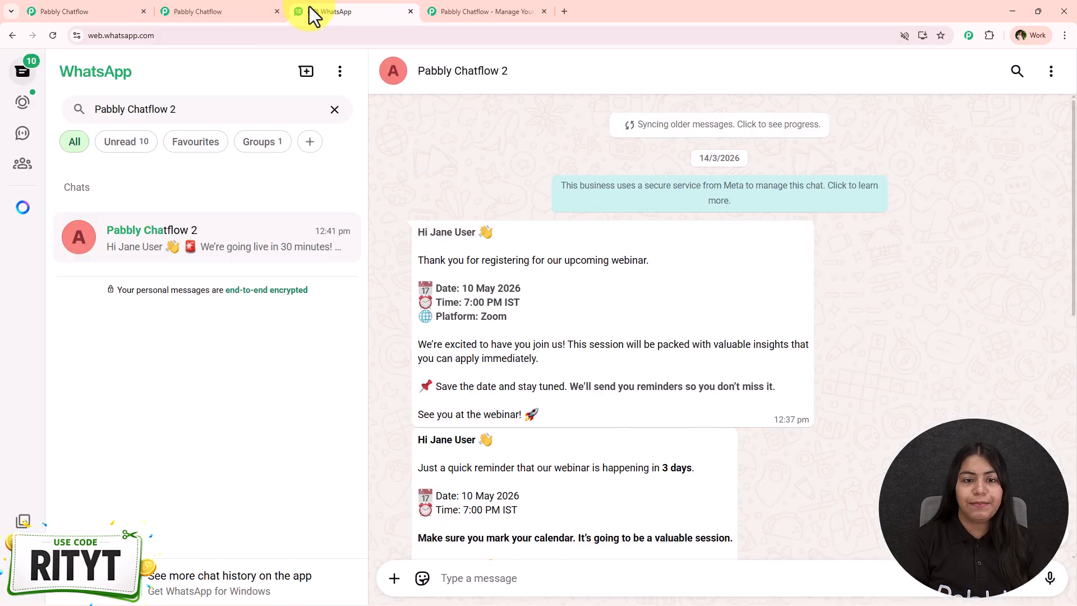
drag(538, 415, 407, 247)
click(412, 236)
scroll(485, 301, down, 5)
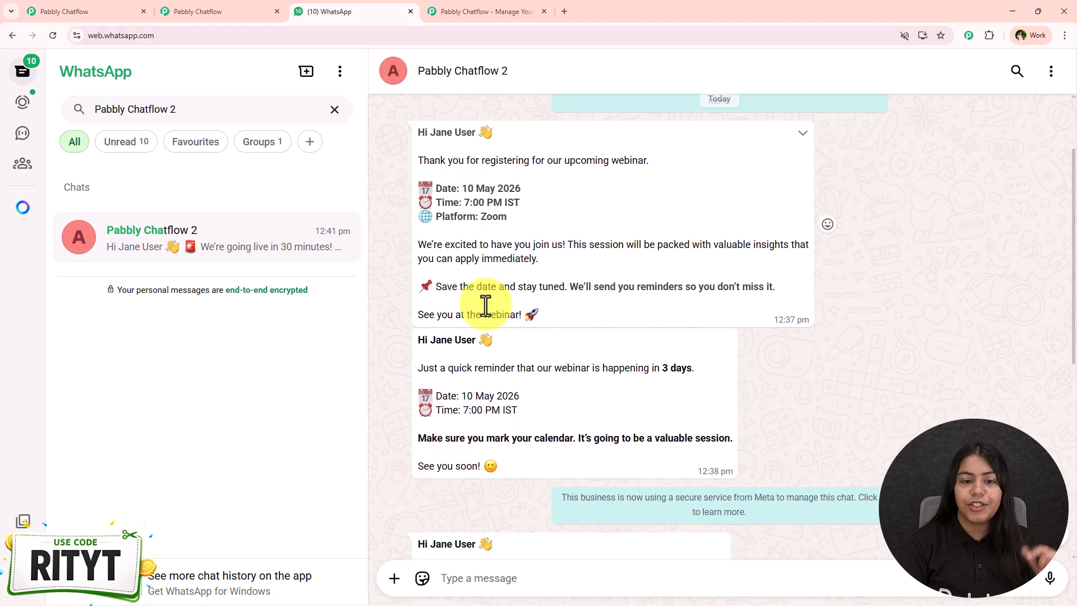
scroll(506, 384, down, 1)
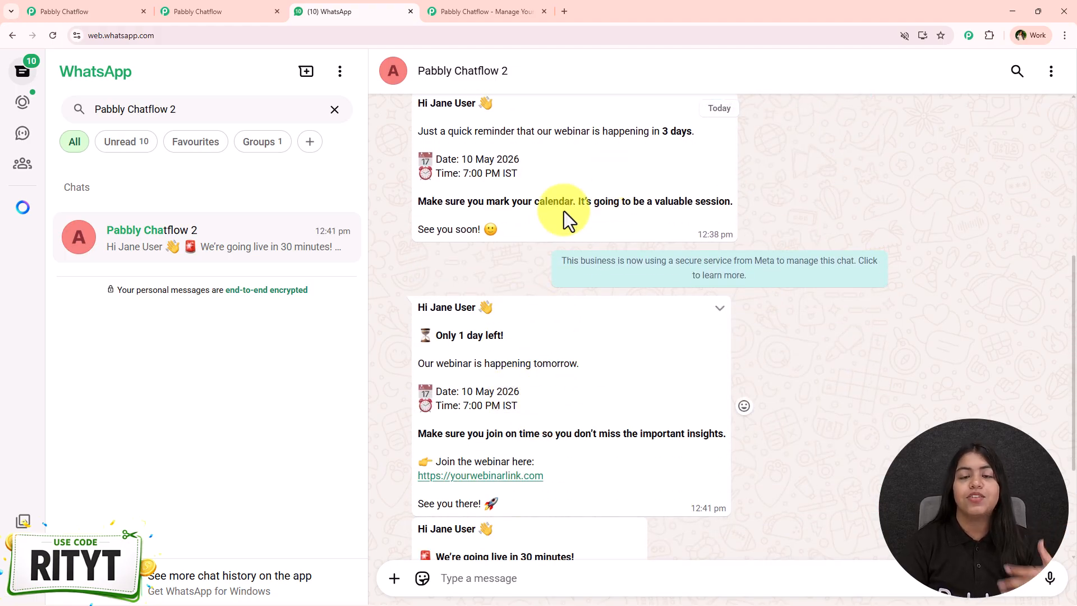
Step: Read the remaining webinar reminders in WhatsApp and look over the finished reminder flow before returning to the new flow in Pabbly Chatflow
scroll(607, 226, down, 3)
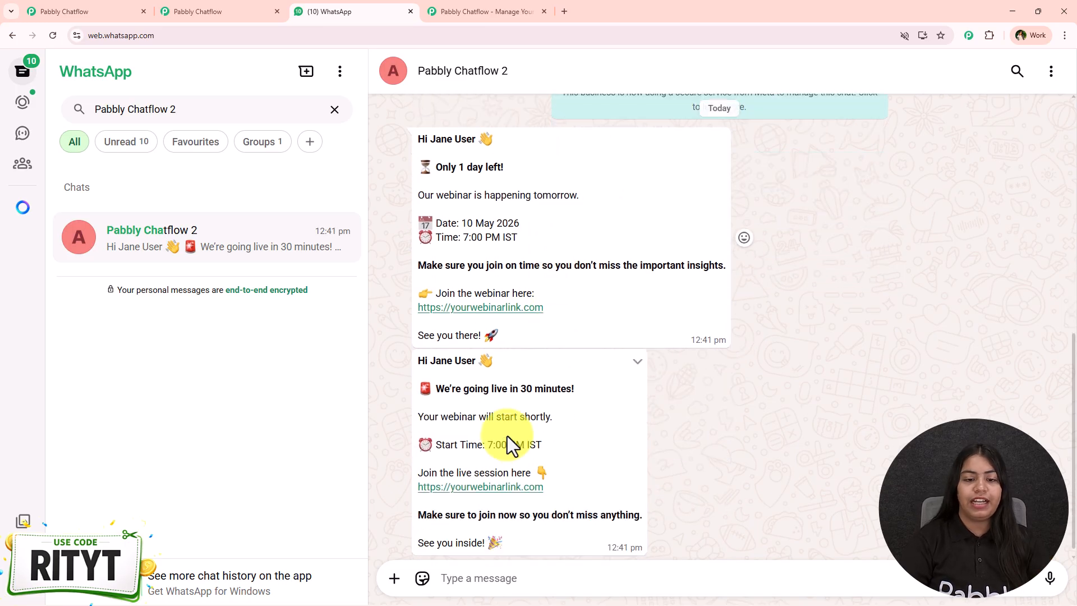
click(193, 7)
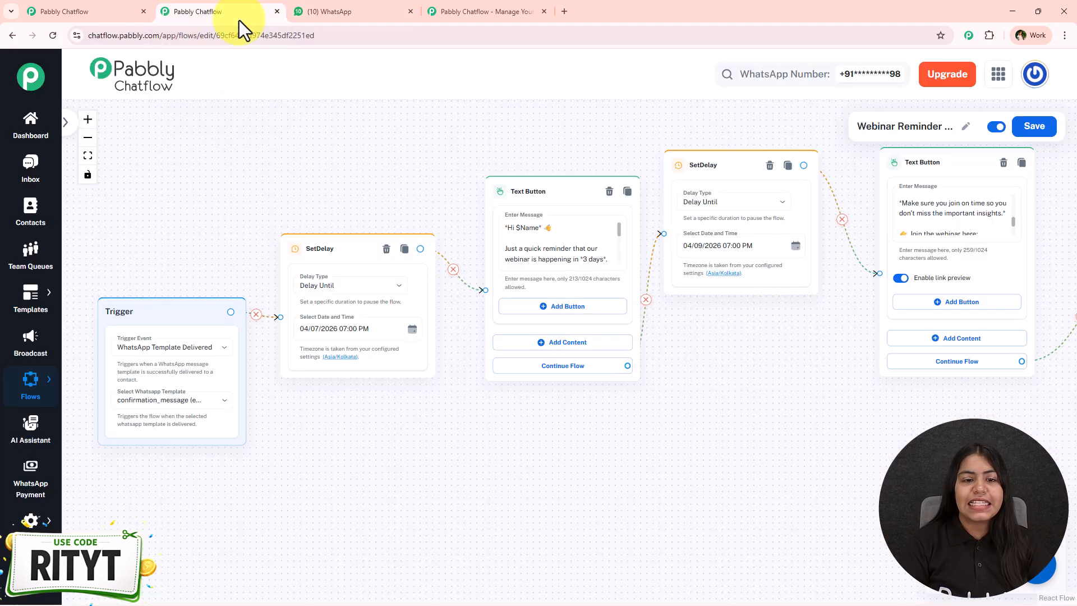
click(56, 7)
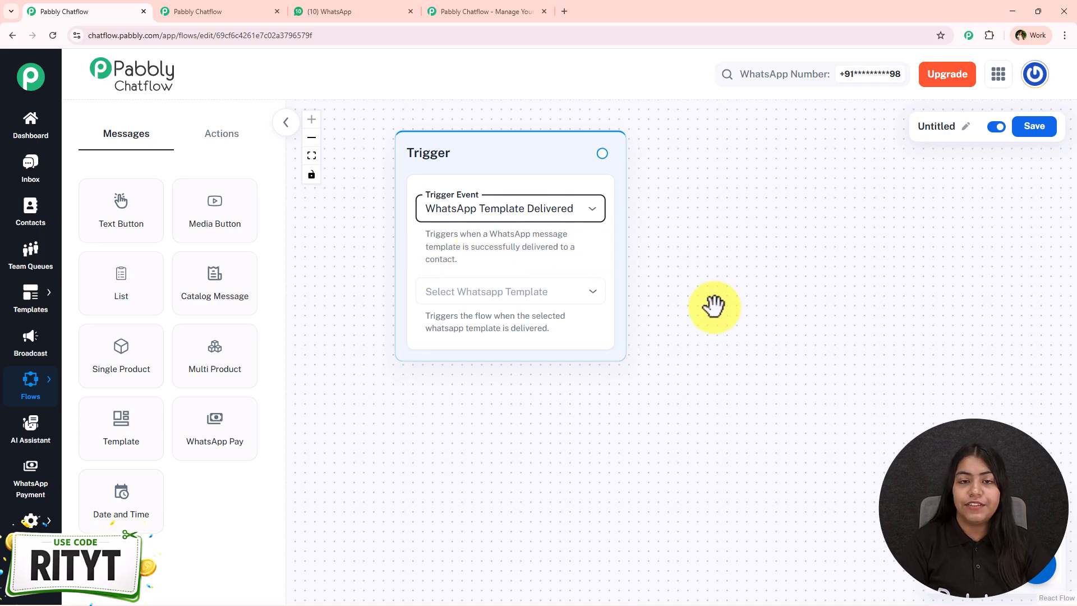
Step: Check which WhatsApp templates are offered for the new flow's trigger
drag(511, 357, 455, 385)
click(459, 330)
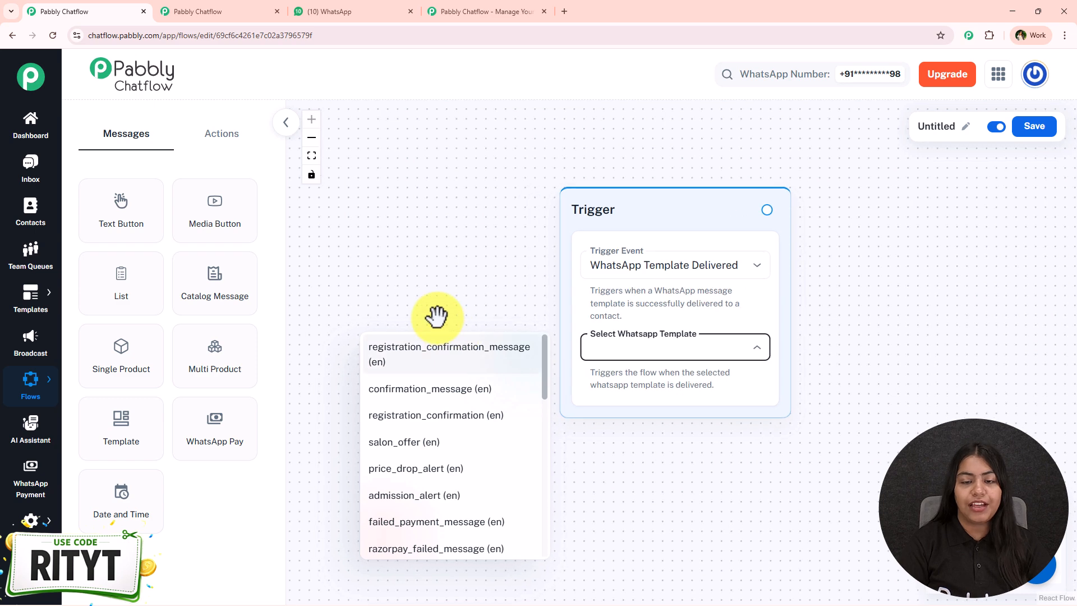
click(818, 308)
drag(818, 308, 589, 288)
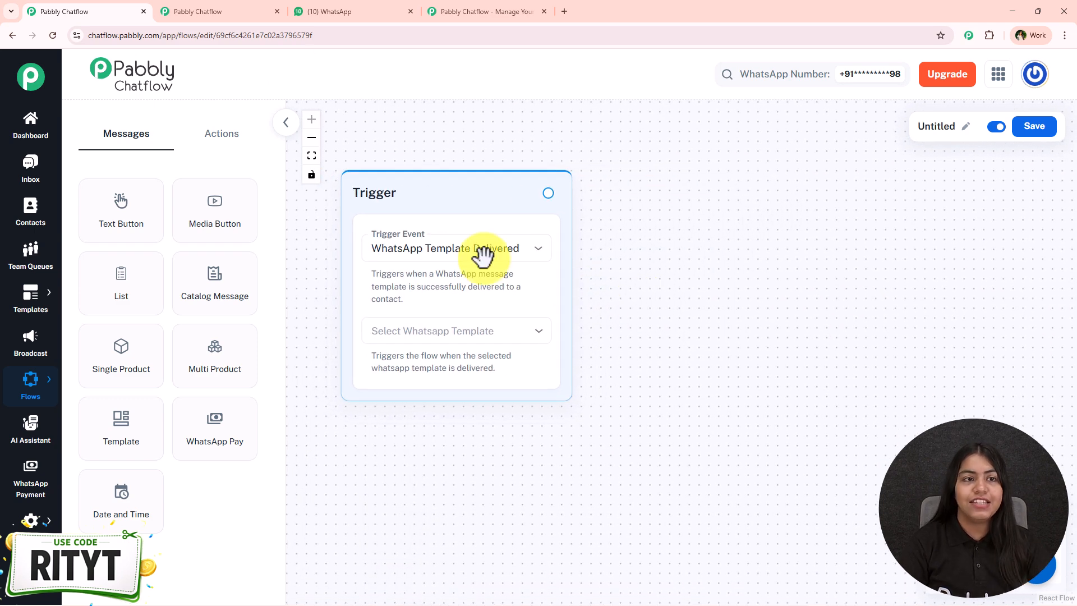
Step: Open the templates list in a separate tab and compare the confirmation_message template with the WhatsApp chat
mouse_move(21, 303)
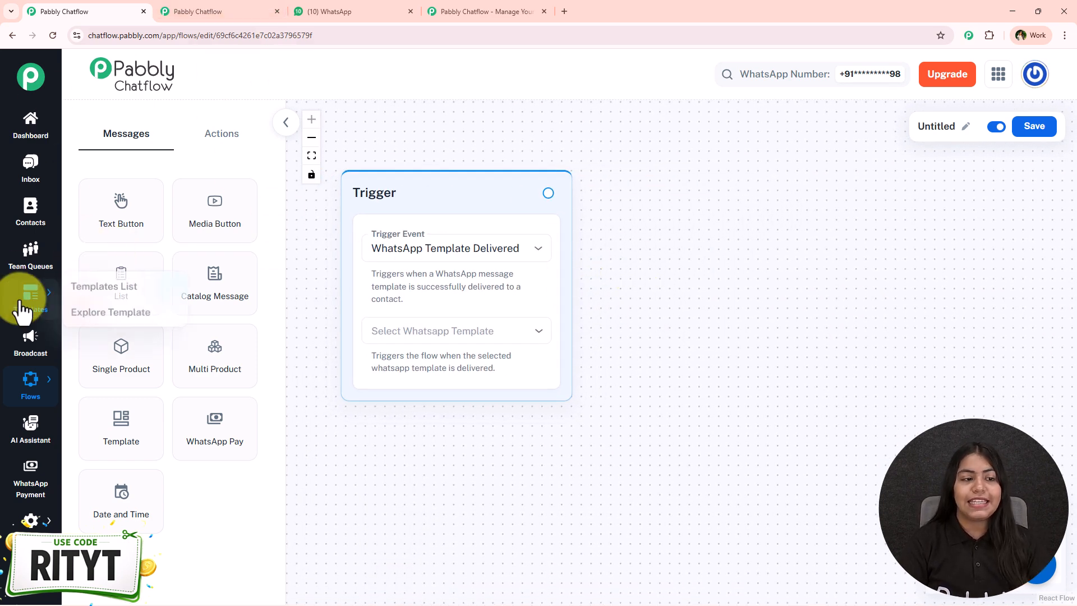
click(91, 297)
click(180, 11)
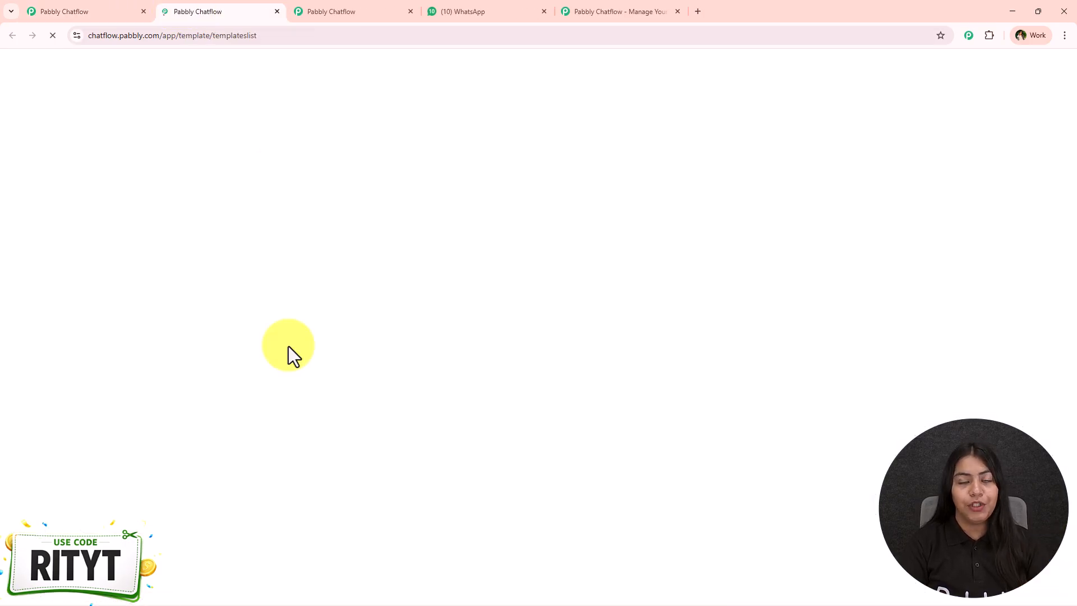
scroll(281, 429, down, 4)
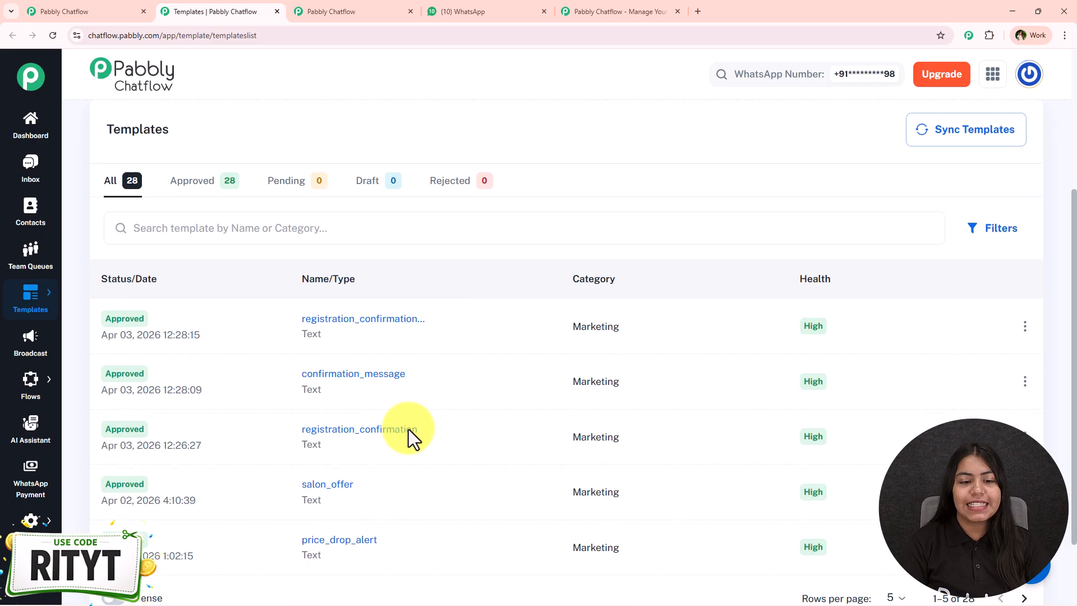
click(326, 384)
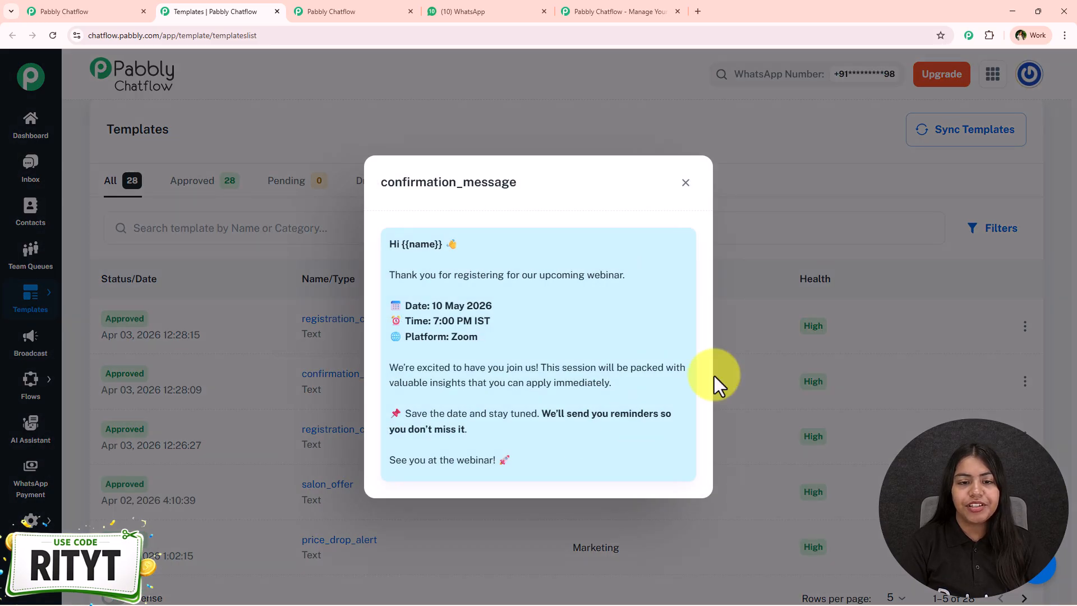
click(429, 7)
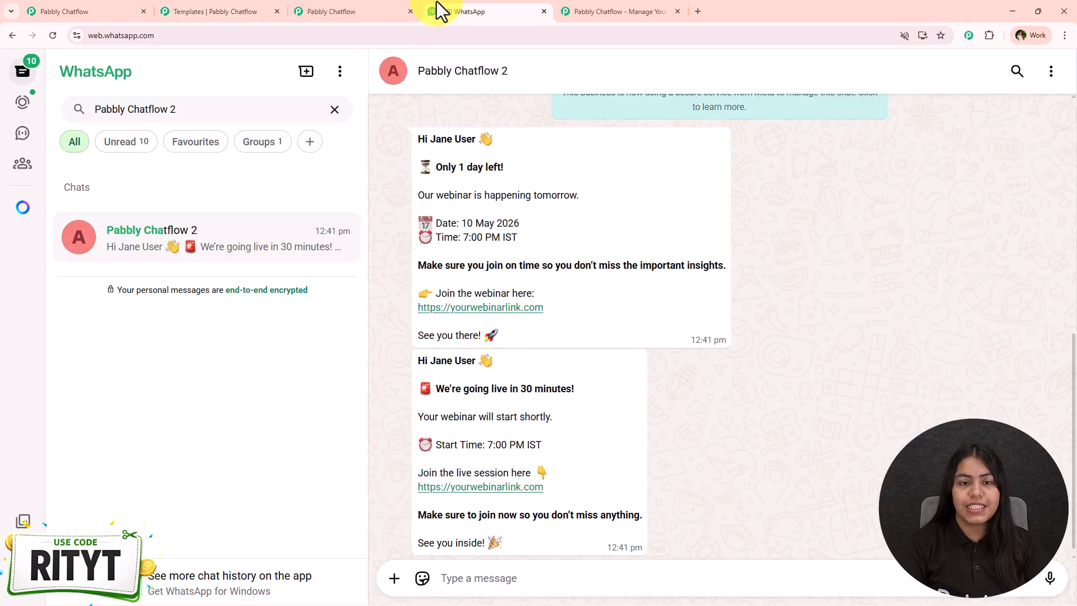
click(213, 12)
click(689, 185)
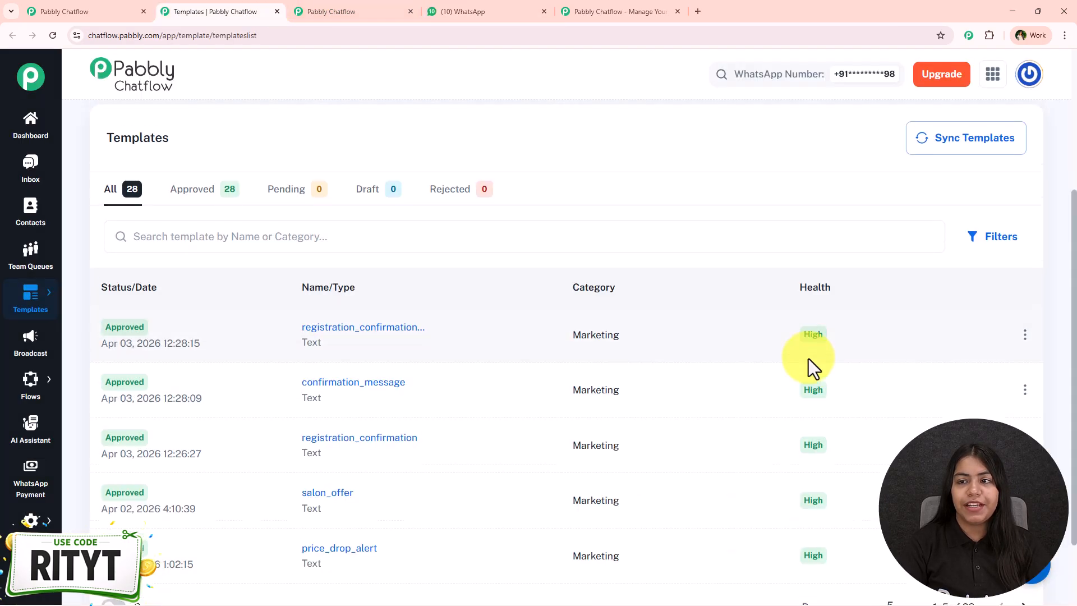
Step: Examine the options for adding a new template, then return to the list of existing templates
scroll(809, 358, up, 4)
click(1028, 162)
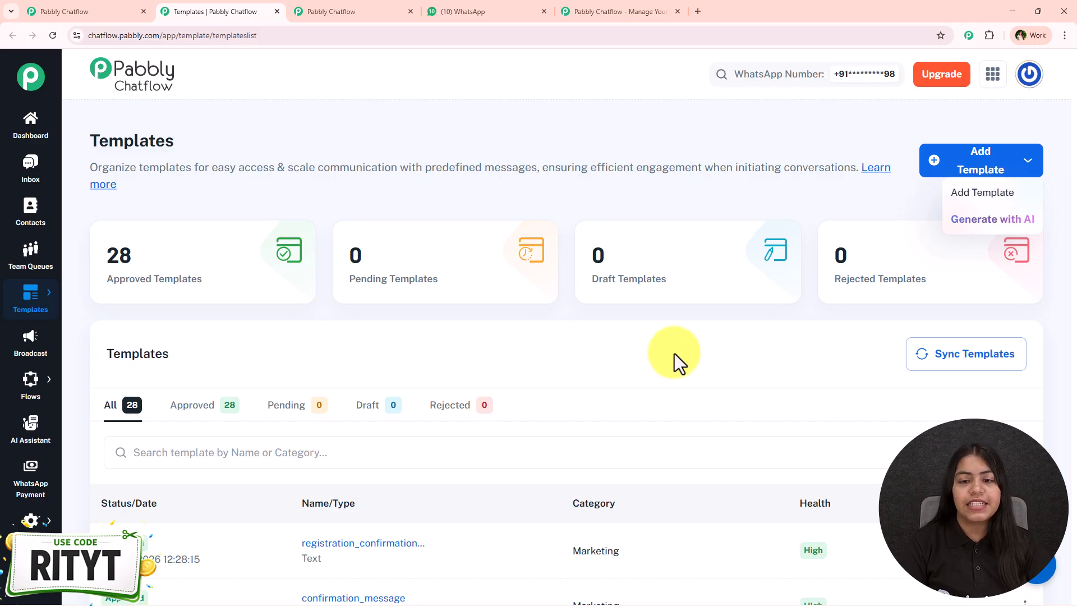
click(594, 329)
scroll(678, 344, down, 4)
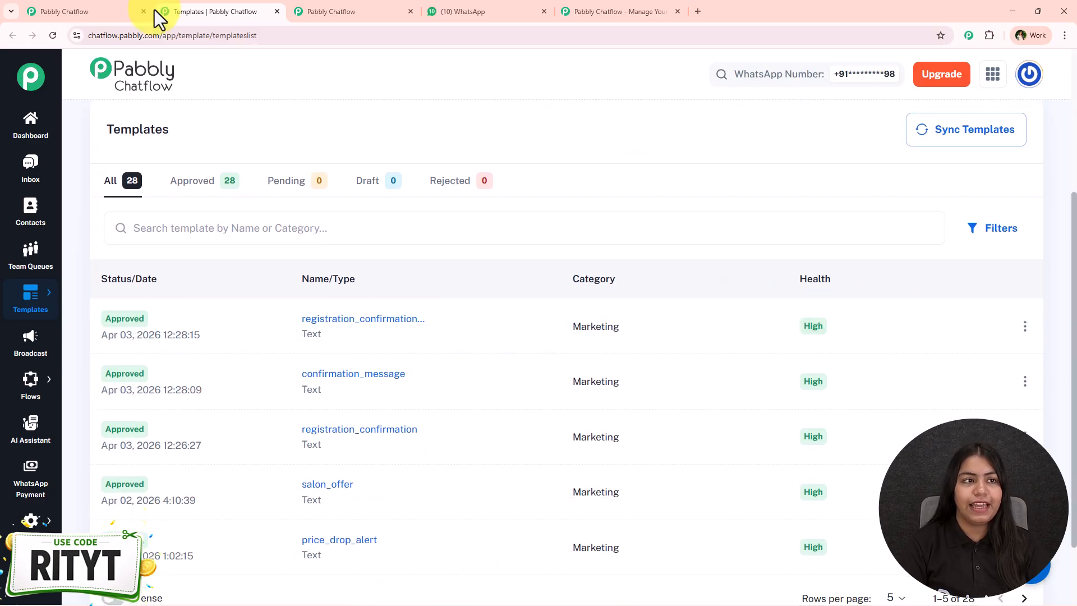
Step: Return to the new flow and set the trigger's WhatsApp template to confirmation_message (en)
click(137, 5)
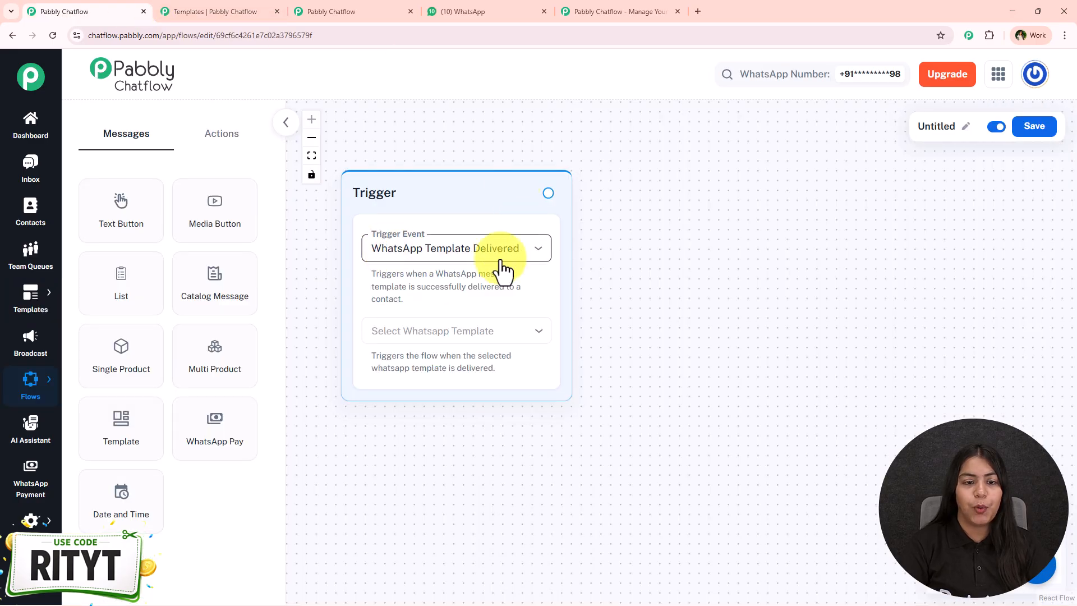
click(211, 10)
click(82, 9)
click(448, 336)
click(538, 332)
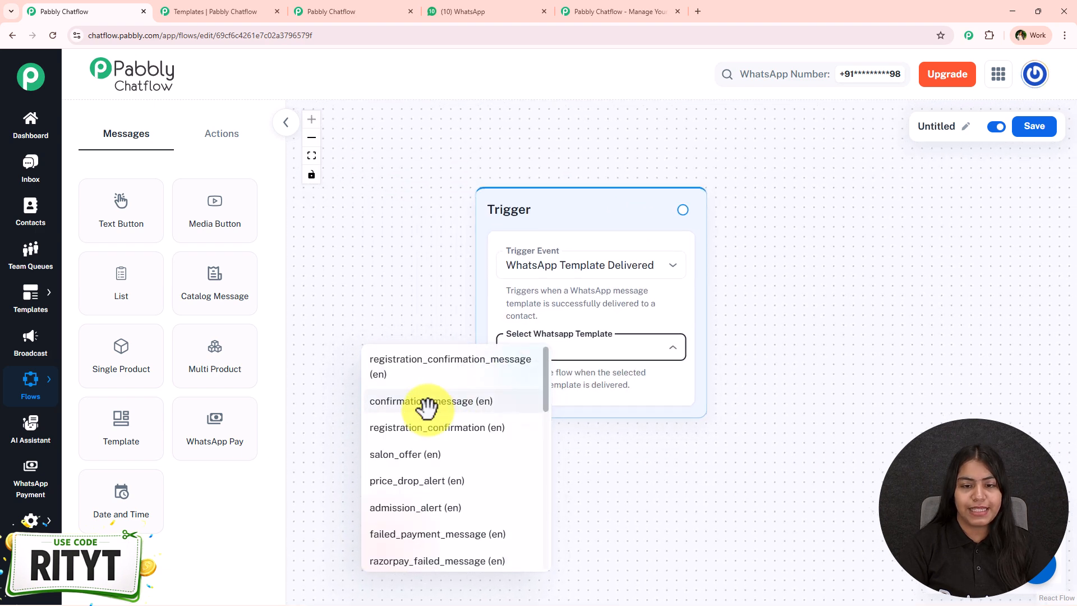
click(431, 411)
drag(728, 385, 653, 407)
scroll(653, 407, down, 1)
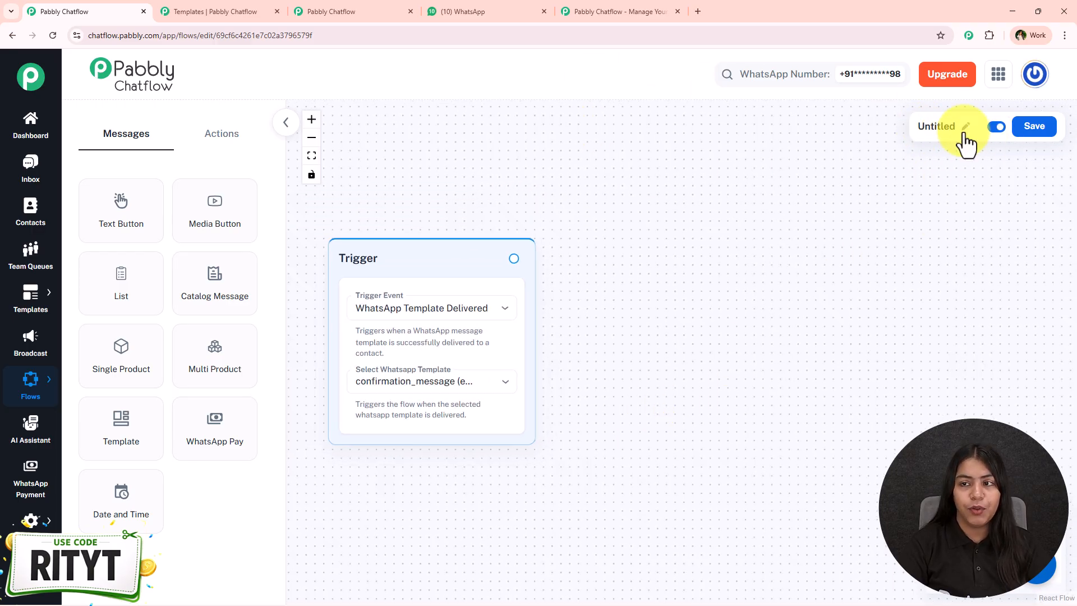
Step: Copy the finished flow's name and rename the new flow as Webinar Reminder Drip Campaign
click(260, 10)
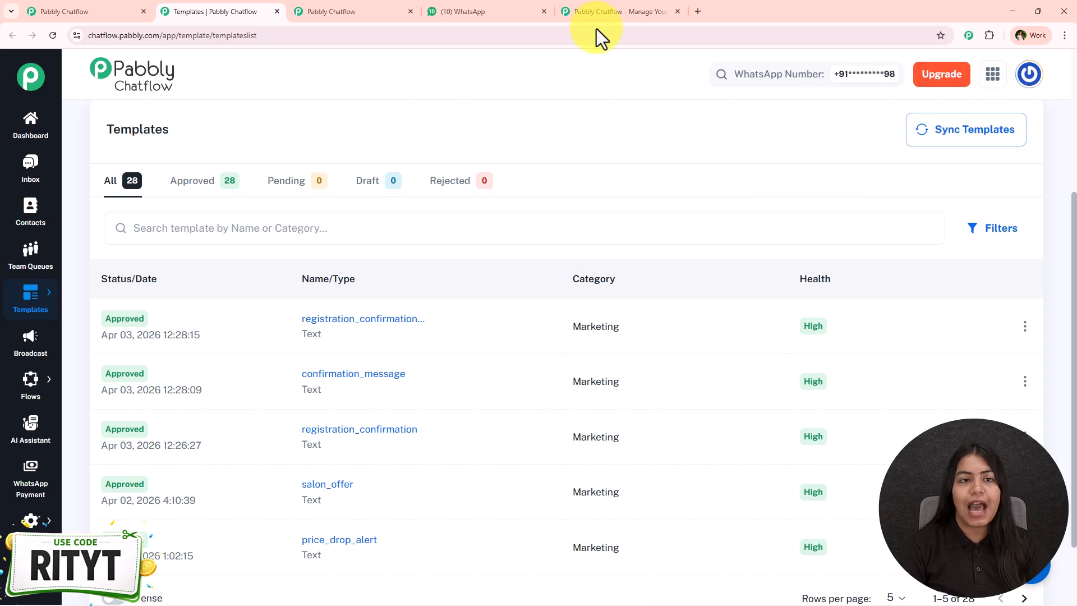
key(ctrl+Tab)
click(965, 127)
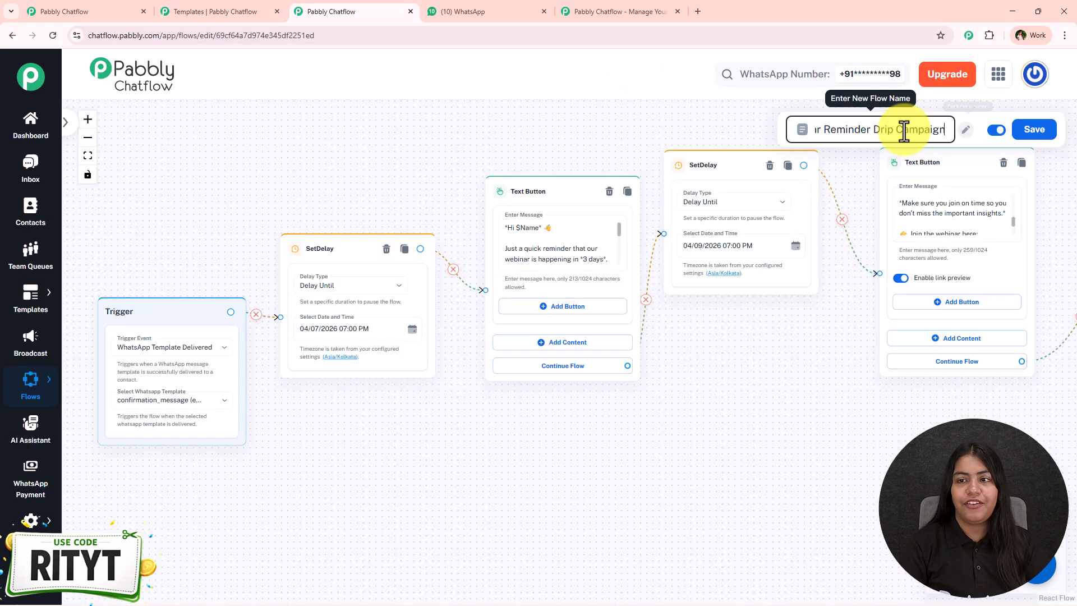
key(ctrl+a)
key(ctrl+c)
click(89, 12)
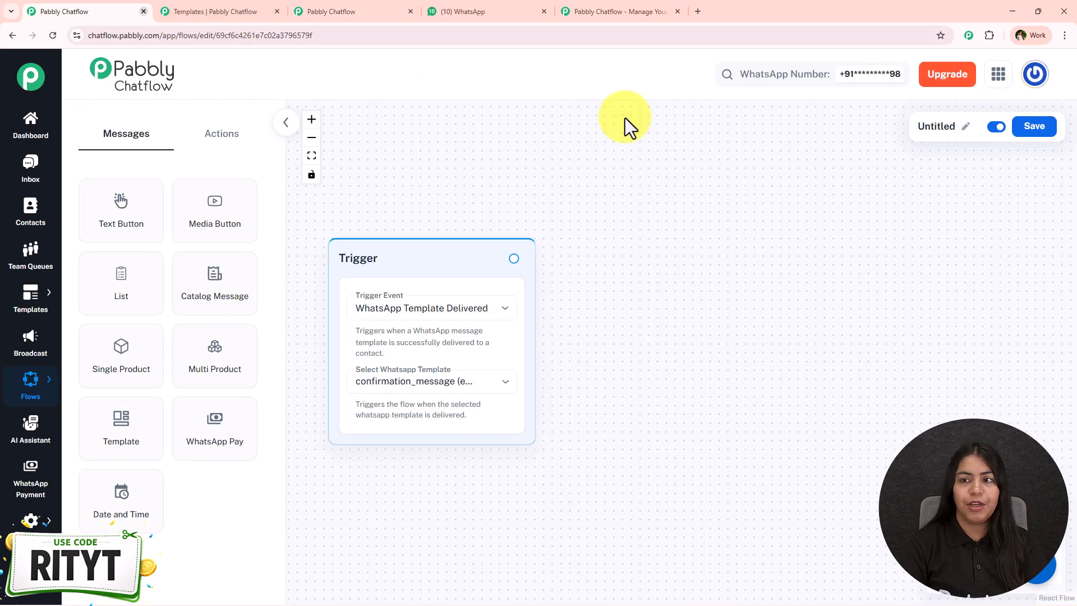
click(964, 131)
key(ctrl+a)
key(ctrl+v)
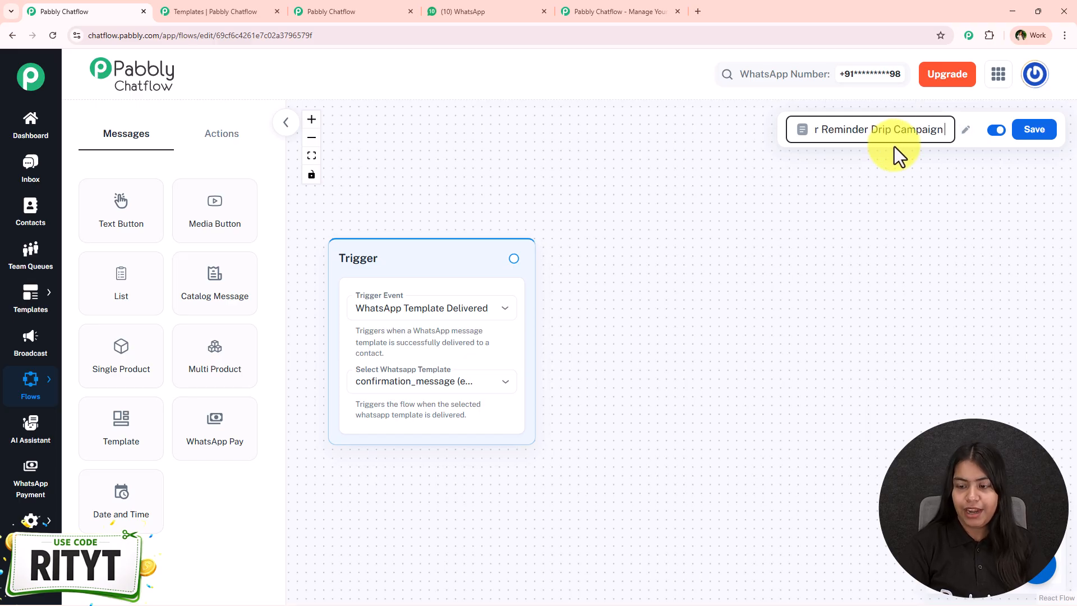
click(917, 234)
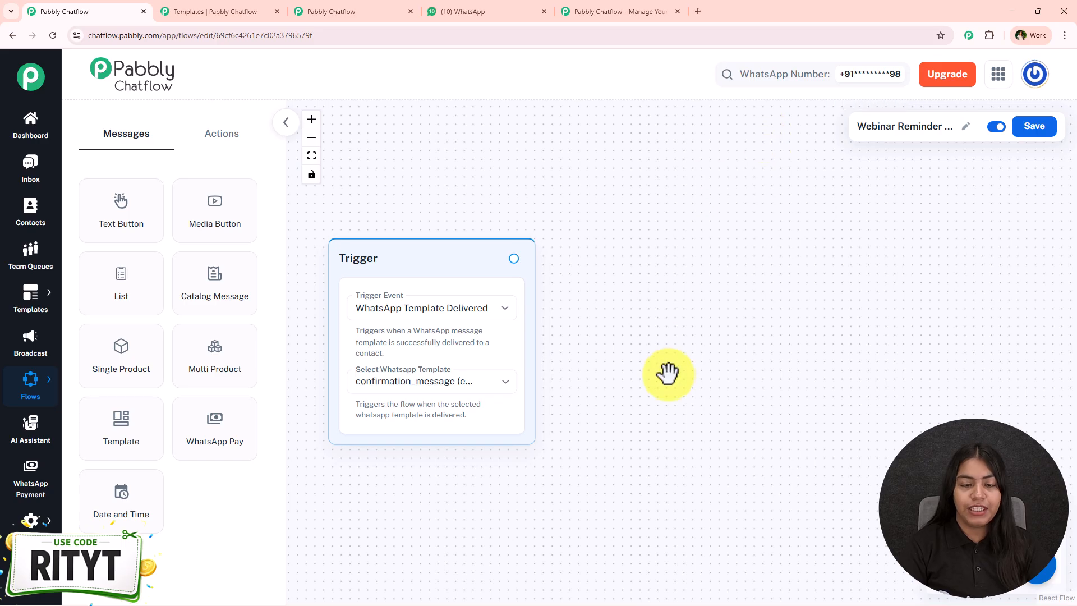
Step: Add a Delay action beside the trigger and connect the trigger's output to it
scroll(660, 435, up, 1)
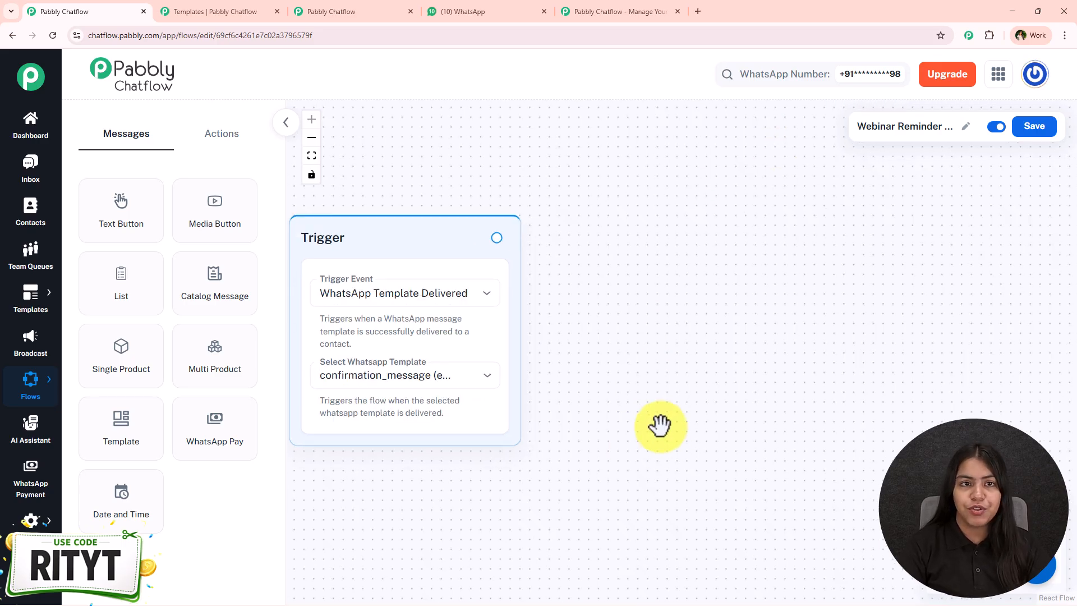
drag(657, 426, 700, 427)
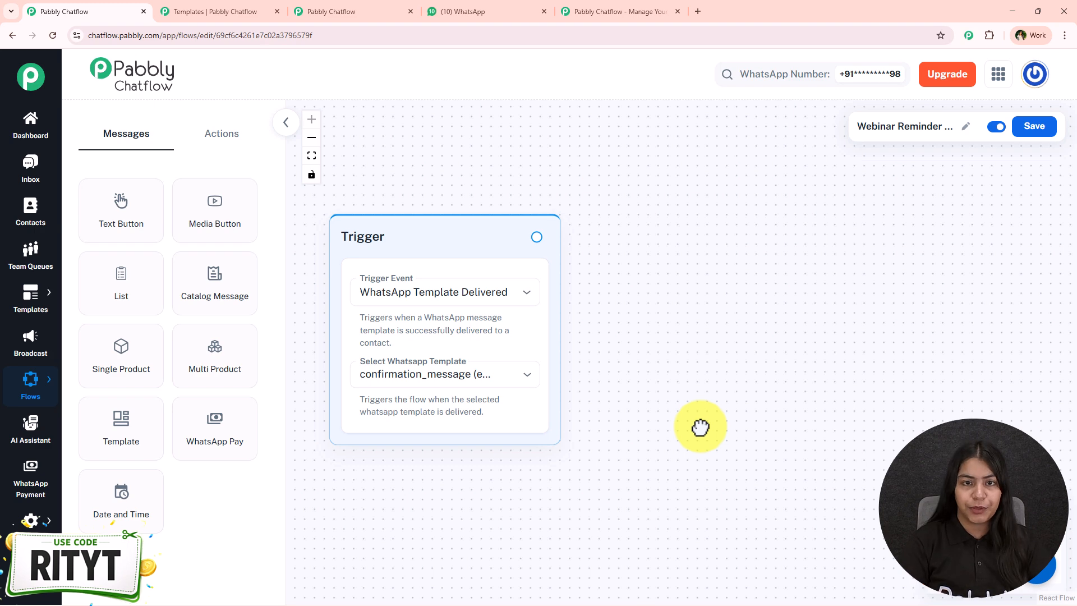
click(233, 145)
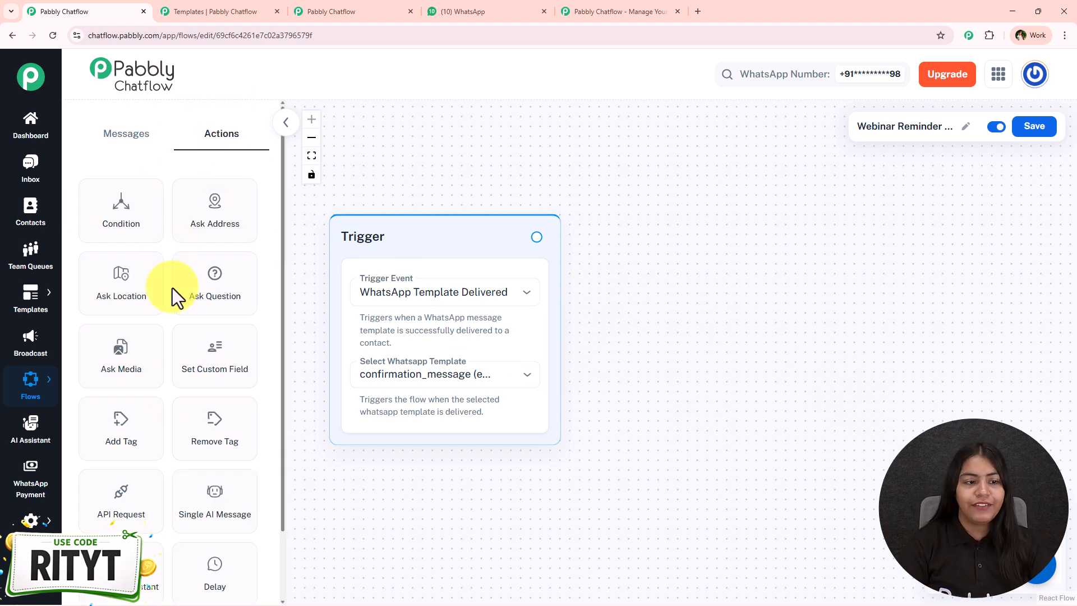
scroll(190, 449, down, 2)
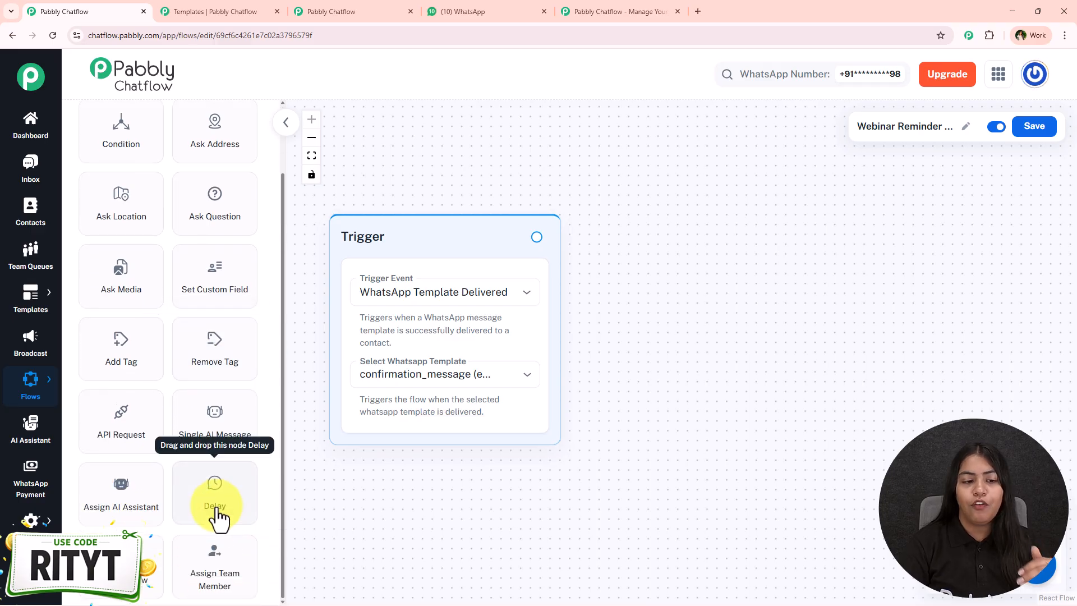
drag(218, 513, 651, 299)
drag(451, 246, 553, 380)
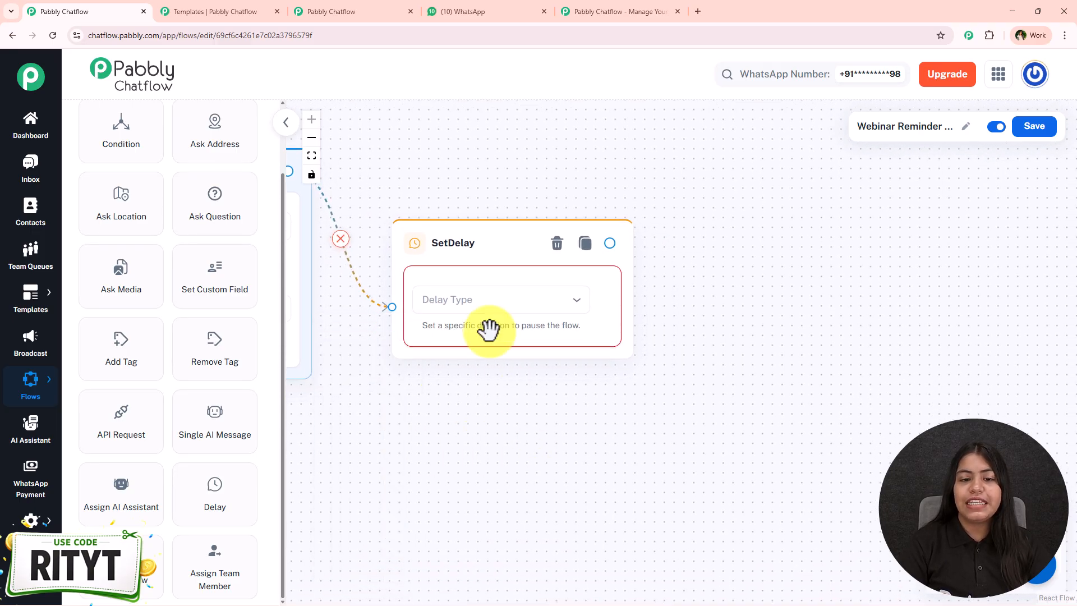
Step: Try "Delay until a specific weekday" as the delay type and look at its weekday and time fields
click(489, 303)
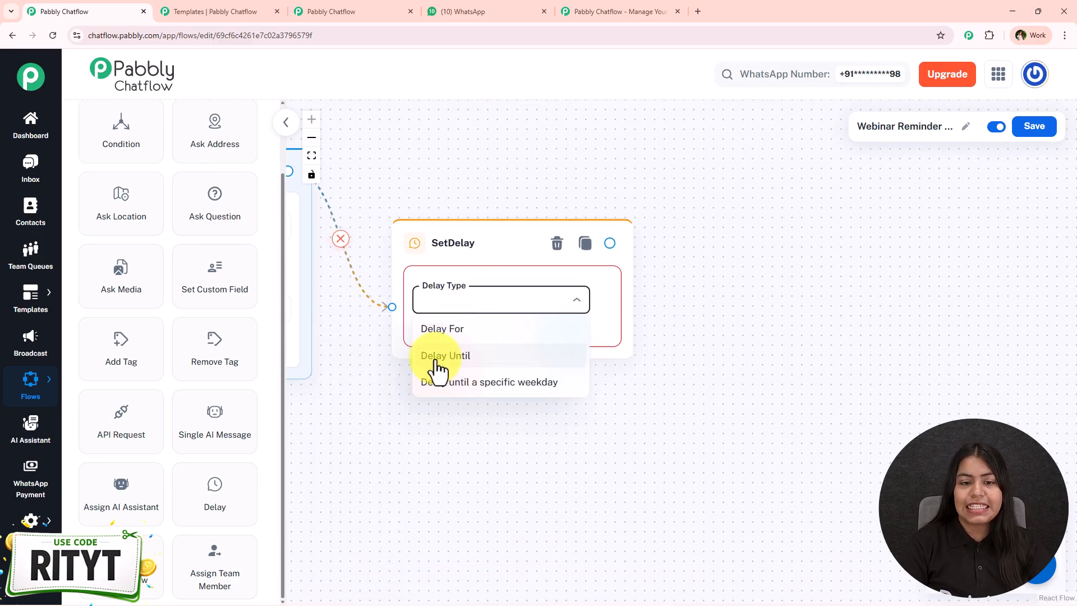
click(511, 306)
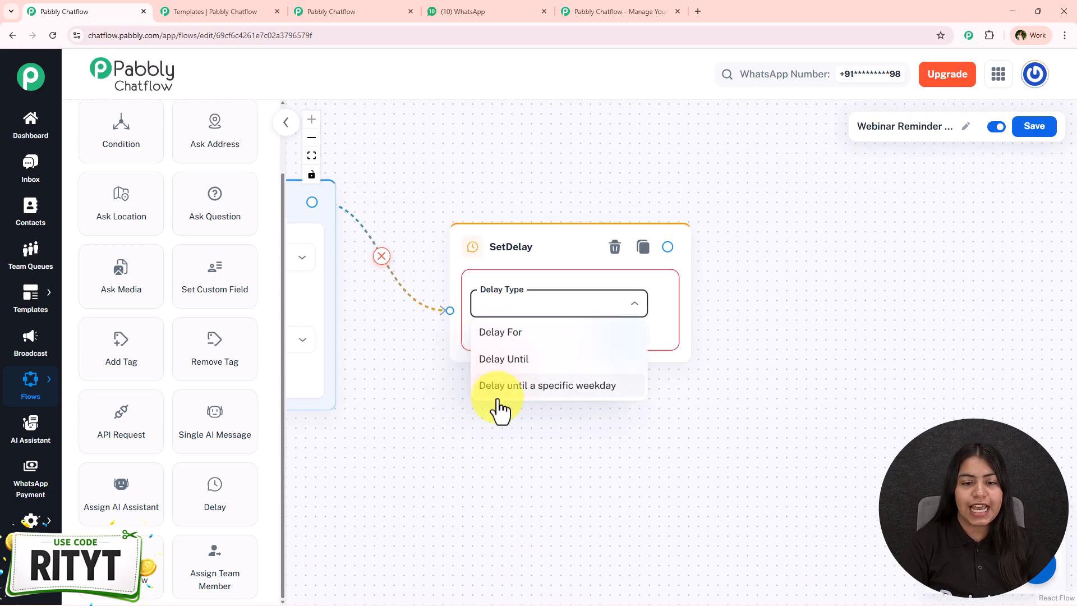
click(620, 386)
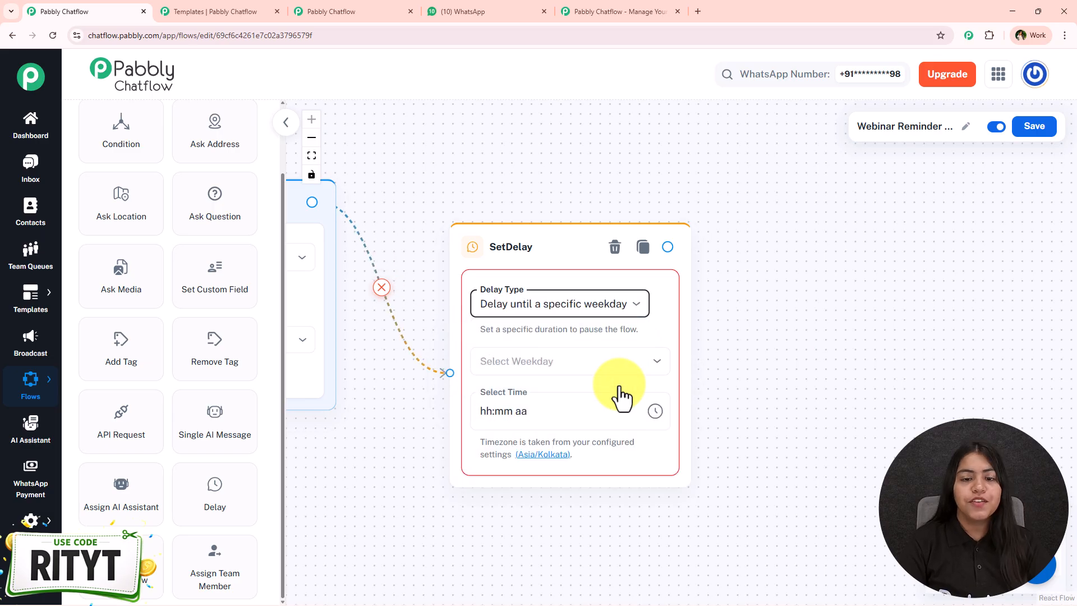
click(572, 366)
click(493, 413)
Step: Set the delay type to Delay Until with the date and time 04/07/2026 07:00 PM
click(560, 306)
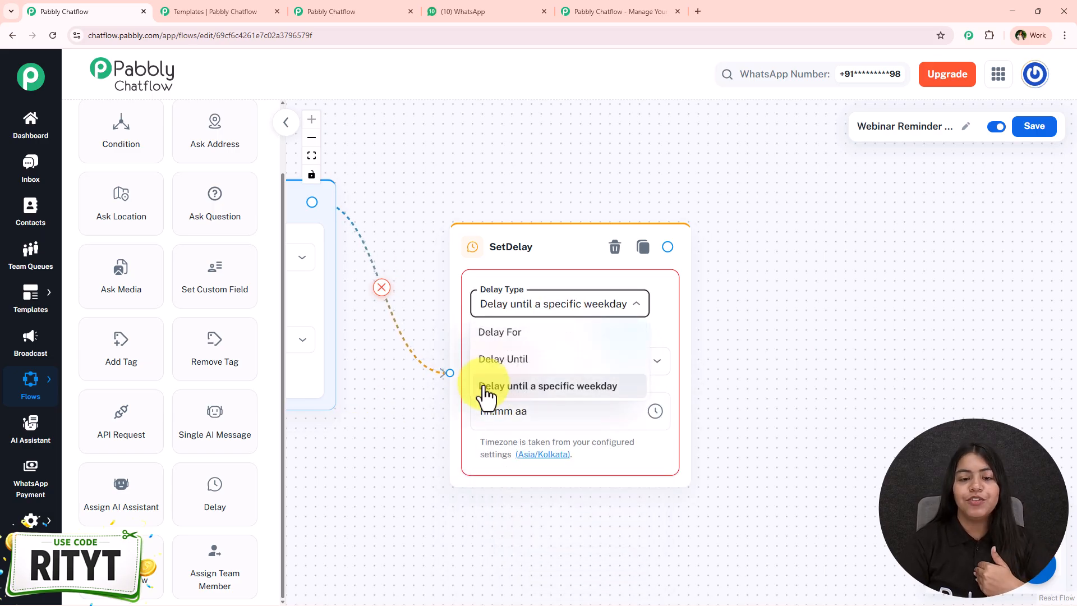
click(527, 363)
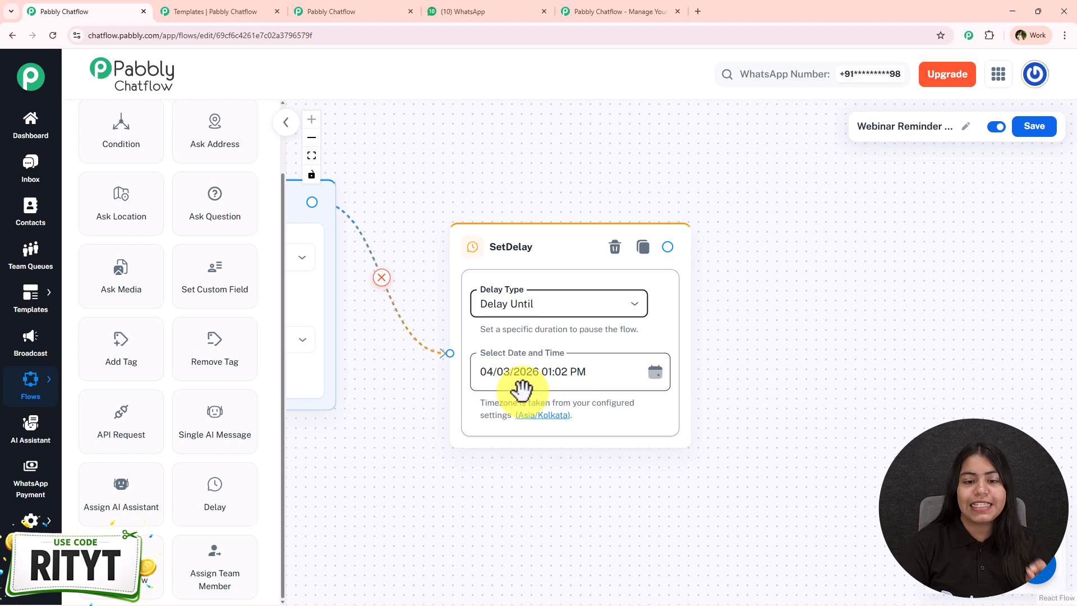
click(655, 372)
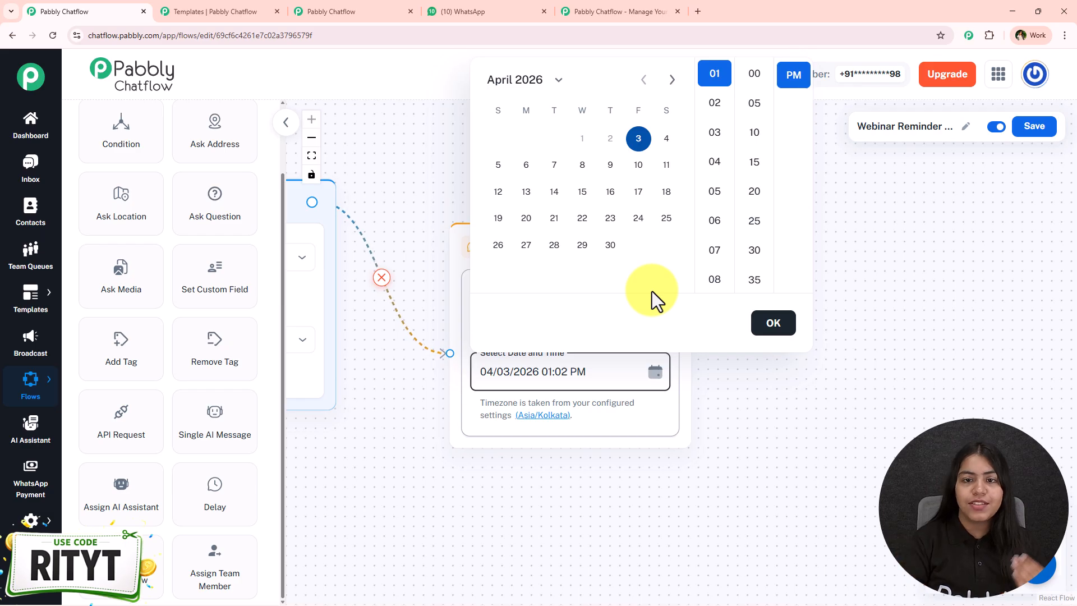
click(551, 168)
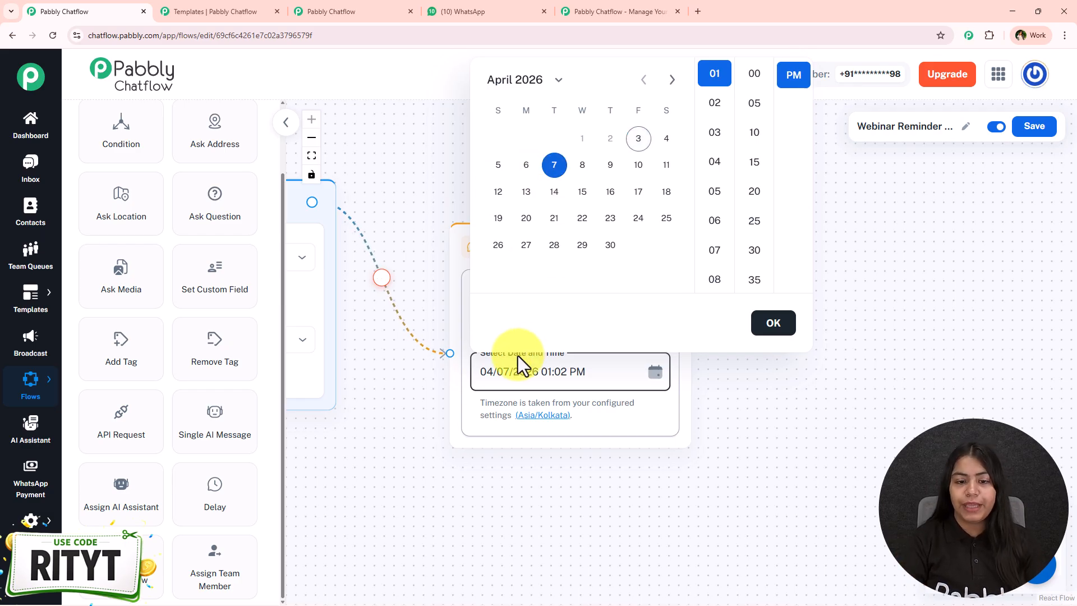
click(712, 252)
click(792, 322)
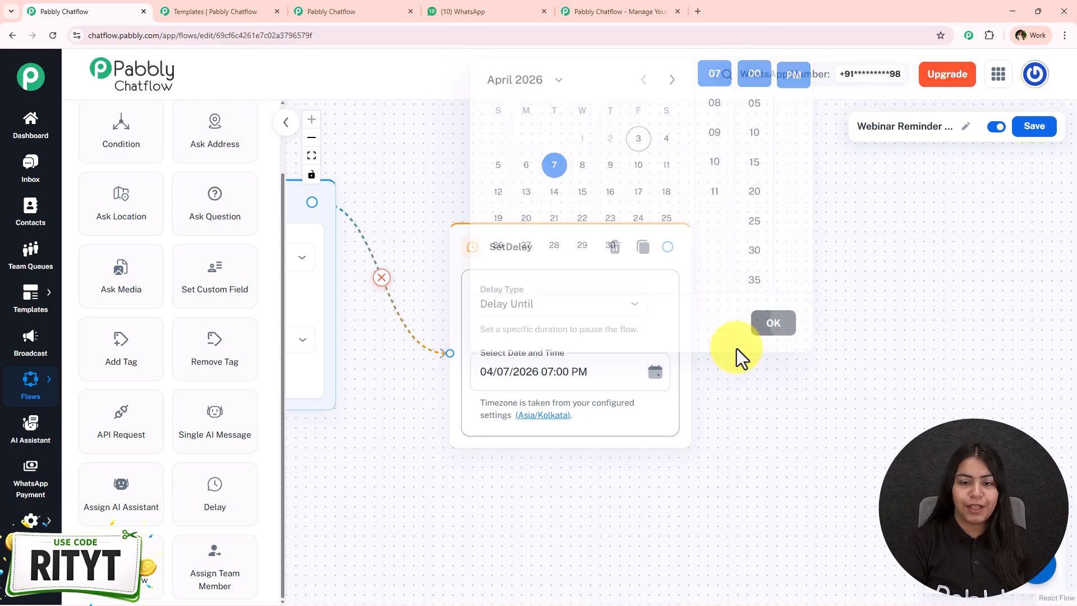
Step: Switch to WhatsApp and check the webinar's date and time in the reminder message
click(450, 7)
drag(461, 223, 561, 250)
click(561, 278)
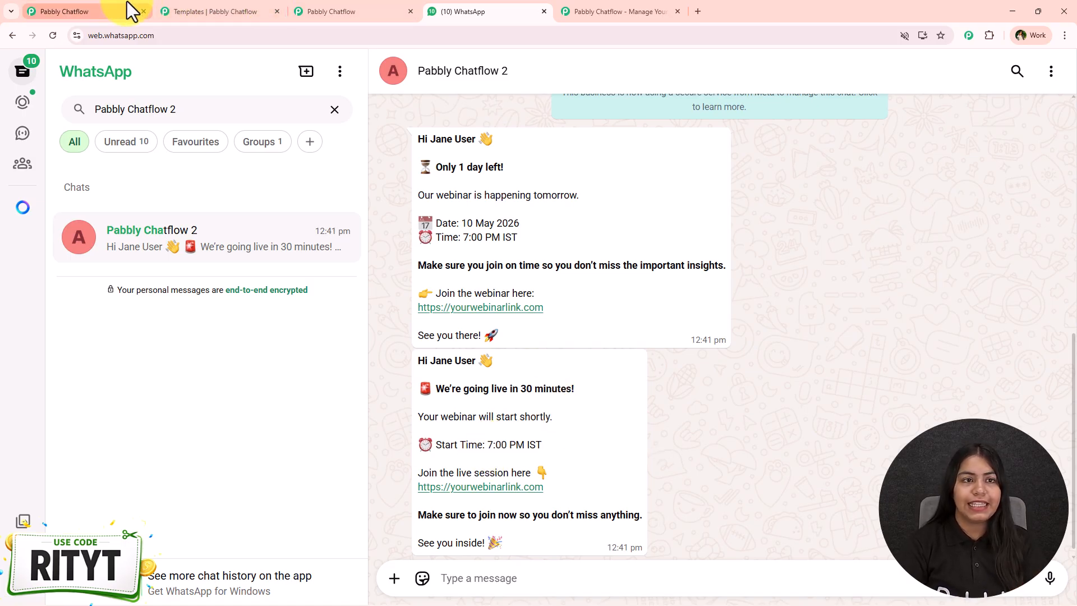
Step: Return to the Pabbly Chatflow flow and add a Text Button message connected to the delay's output
click(84, 11)
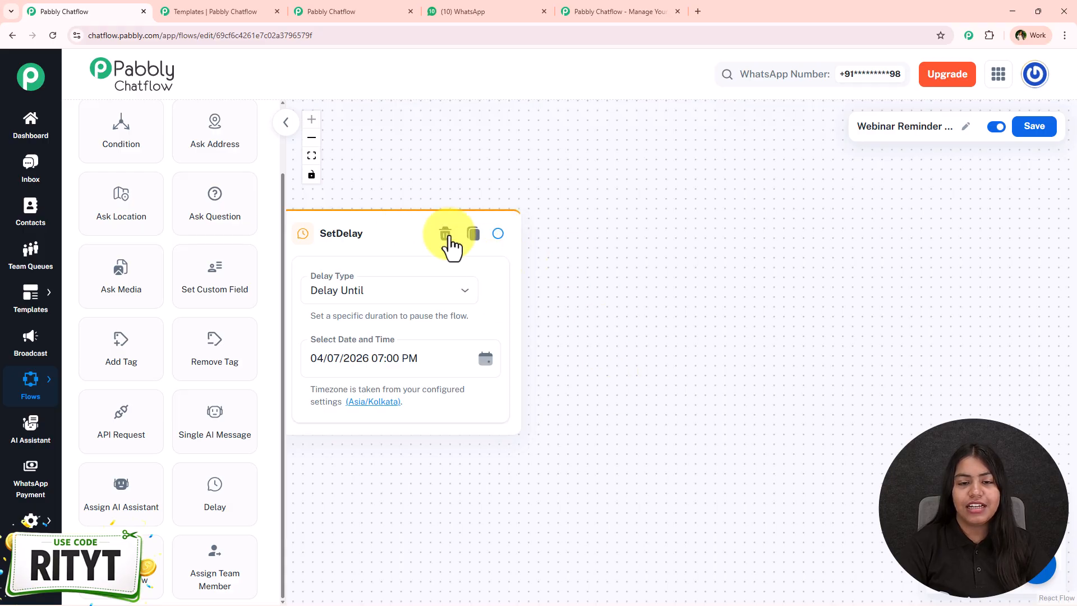
drag(499, 234, 683, 270)
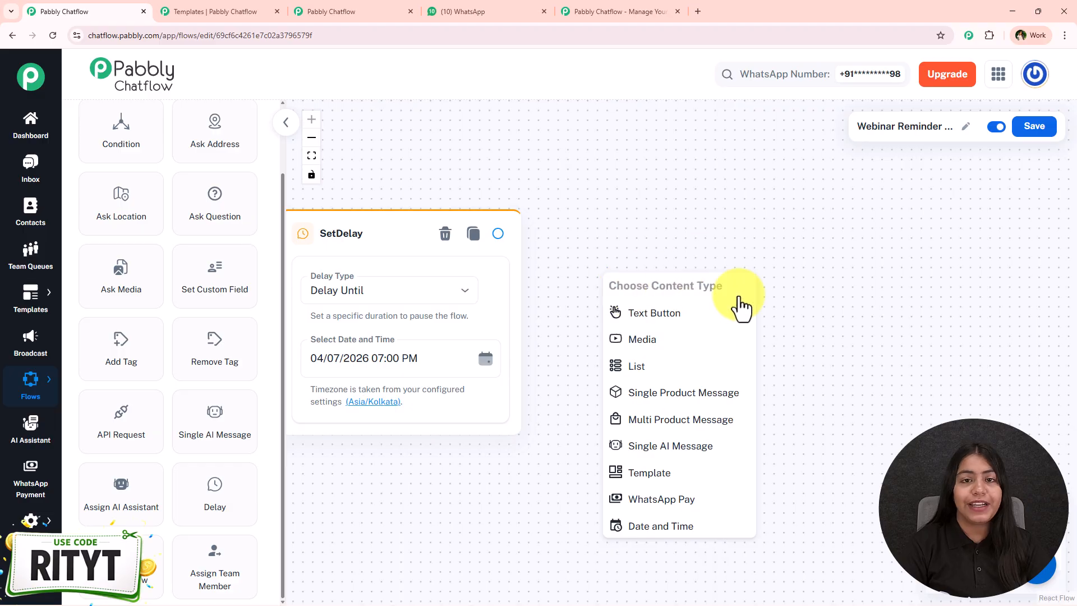
click(662, 321)
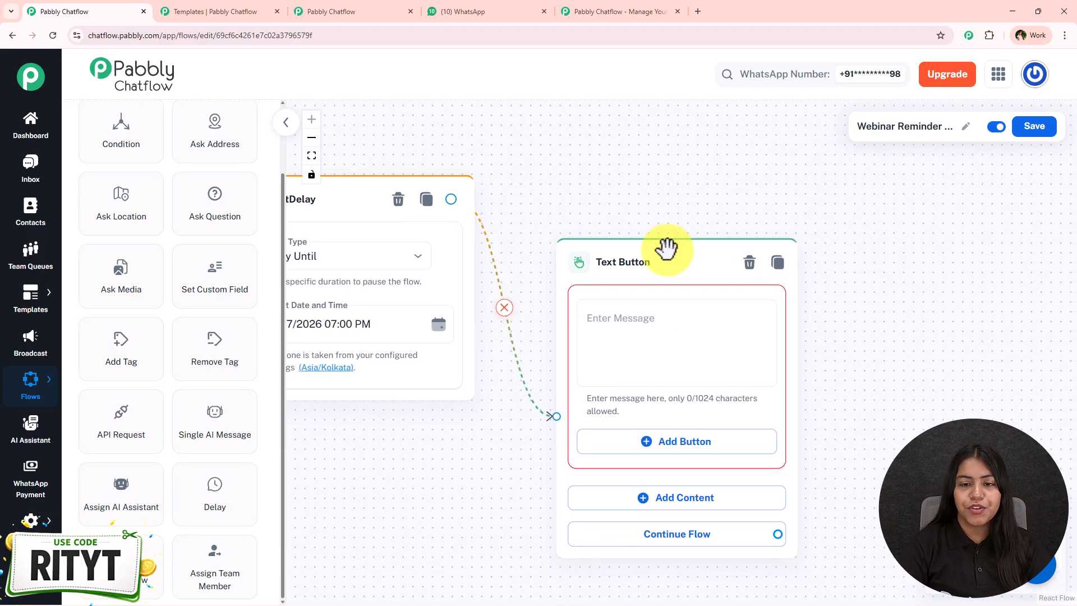
drag(722, 185, 603, 183)
Step: Copy the "3 days" reminder text from the finished example flow and paste it into the new Text Button message
click(651, 302)
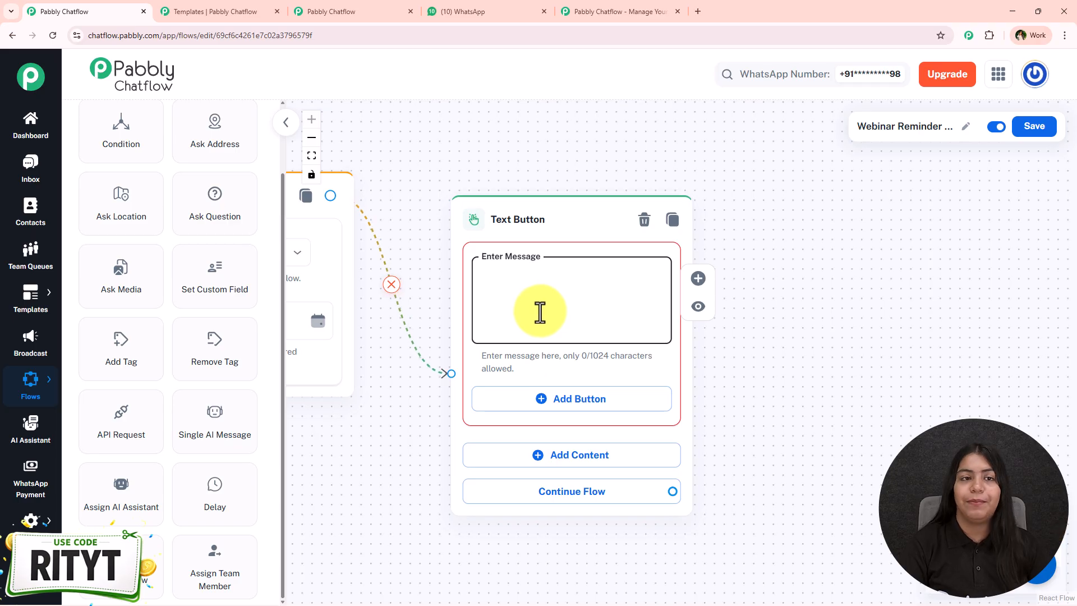
click(303, 6)
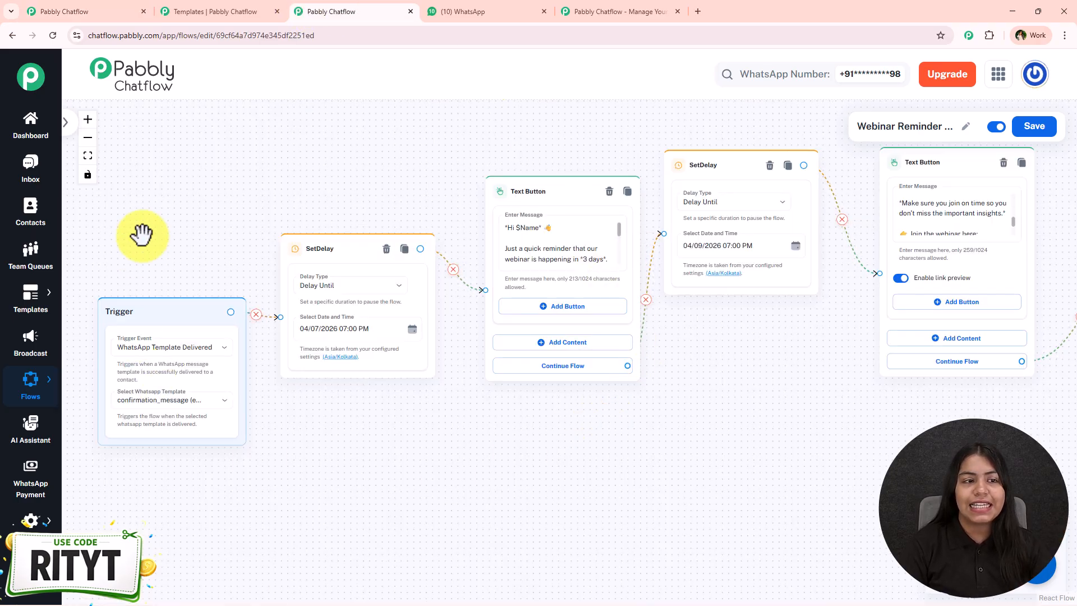
key(ctrl+a)
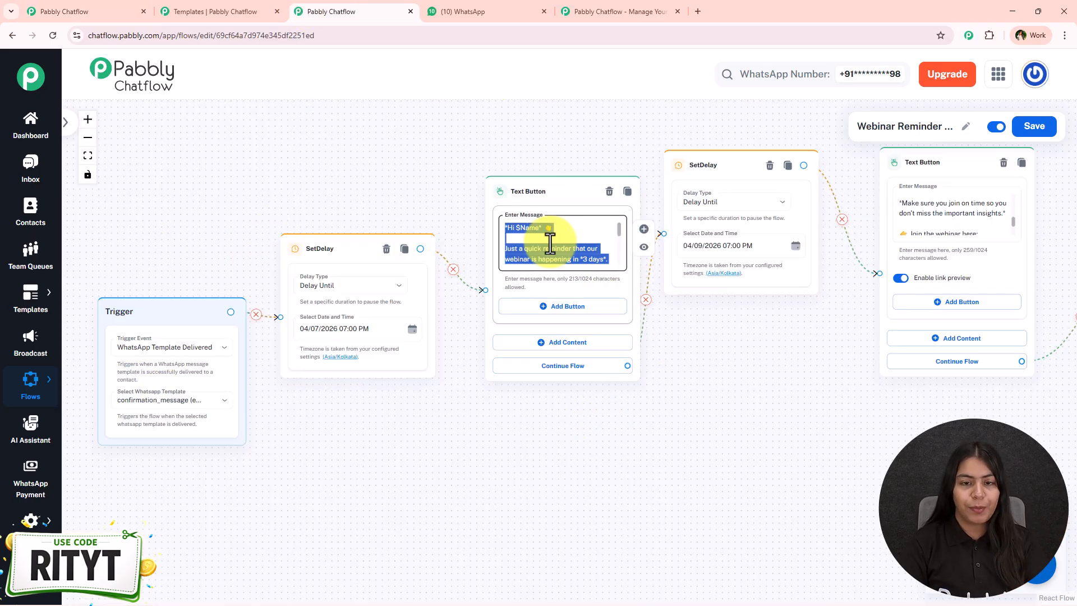
click(112, 11)
click(494, 269)
key(ctrl+v)
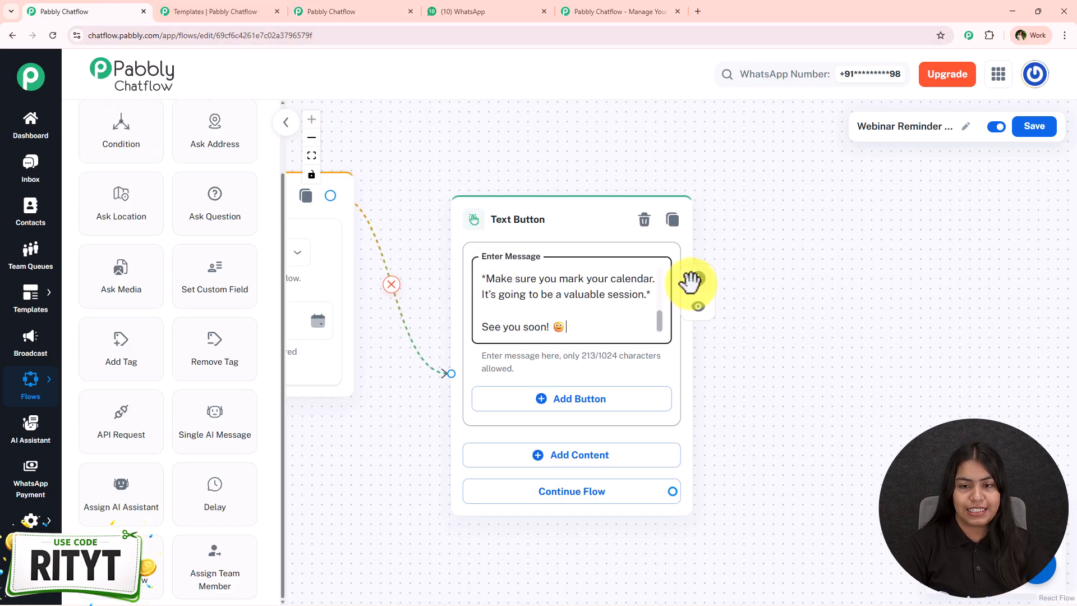
Step: Review the pasted reminder's "*3 days*" wording and compare it with the delivered reminder in WhatsApp
scroll(658, 303, up, 3)
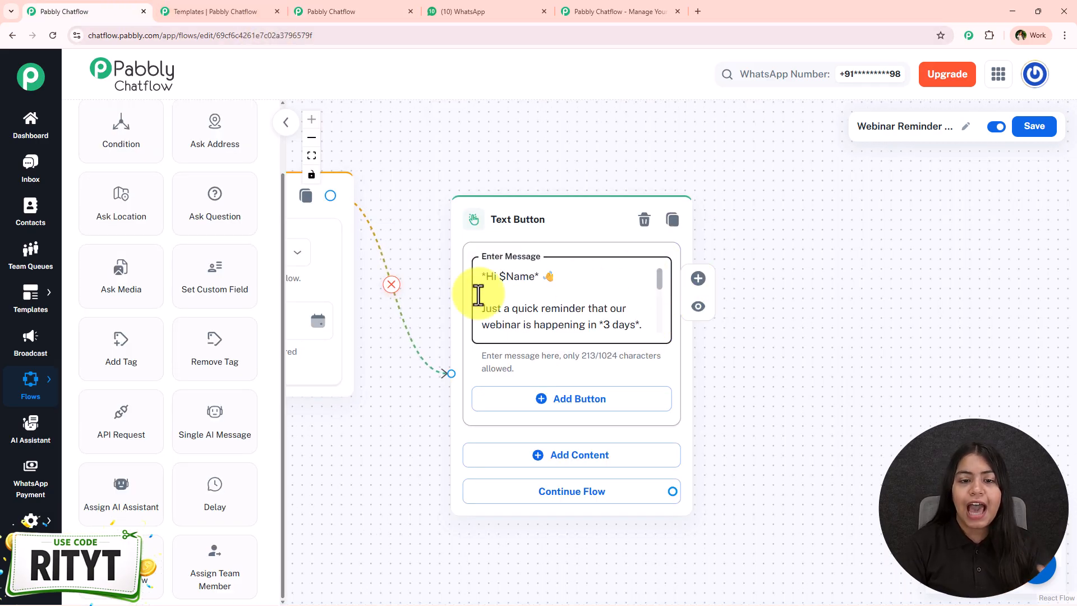
scroll(663, 284, down, 1)
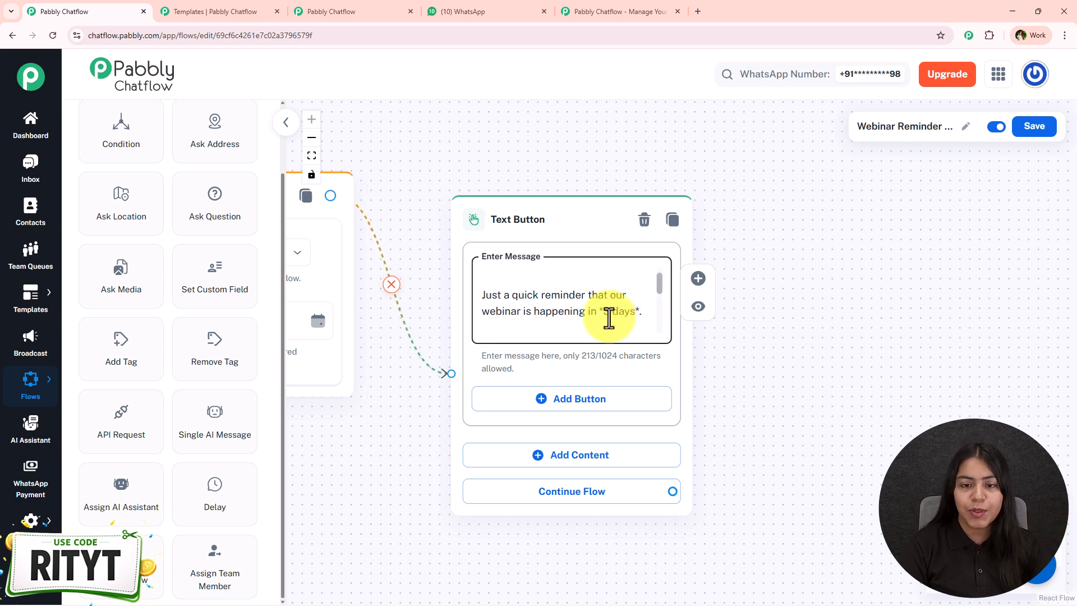
drag(602, 314, 600, 315)
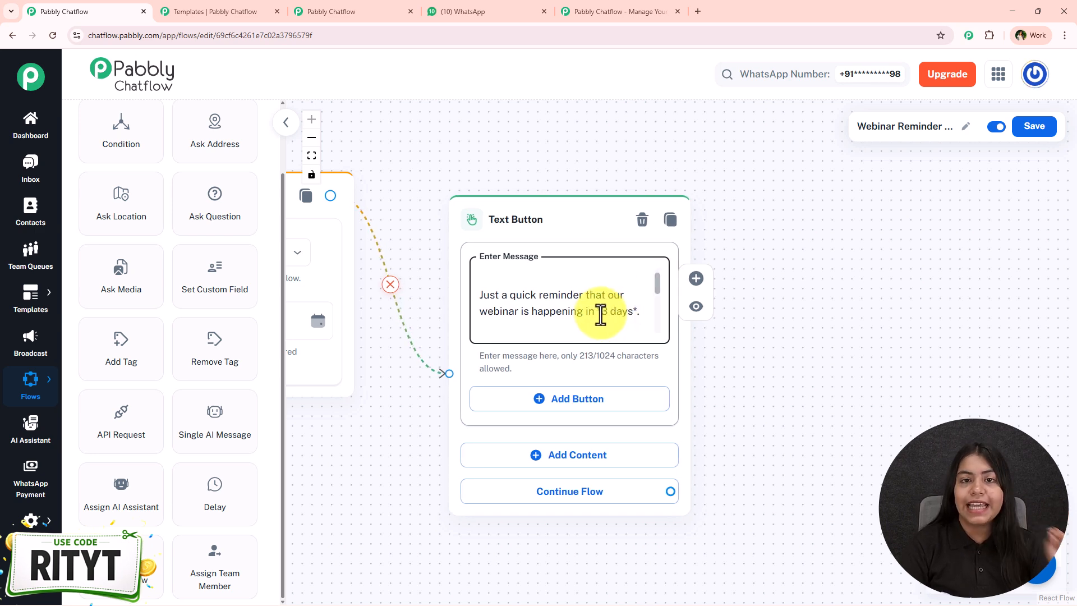
drag(742, 391, 727, 385)
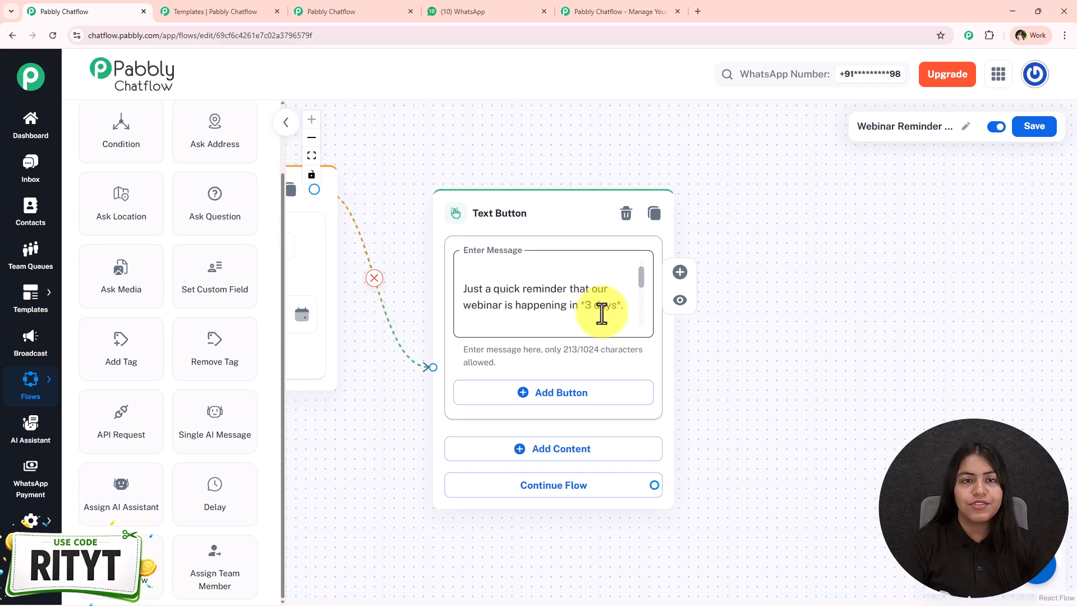
click(584, 310)
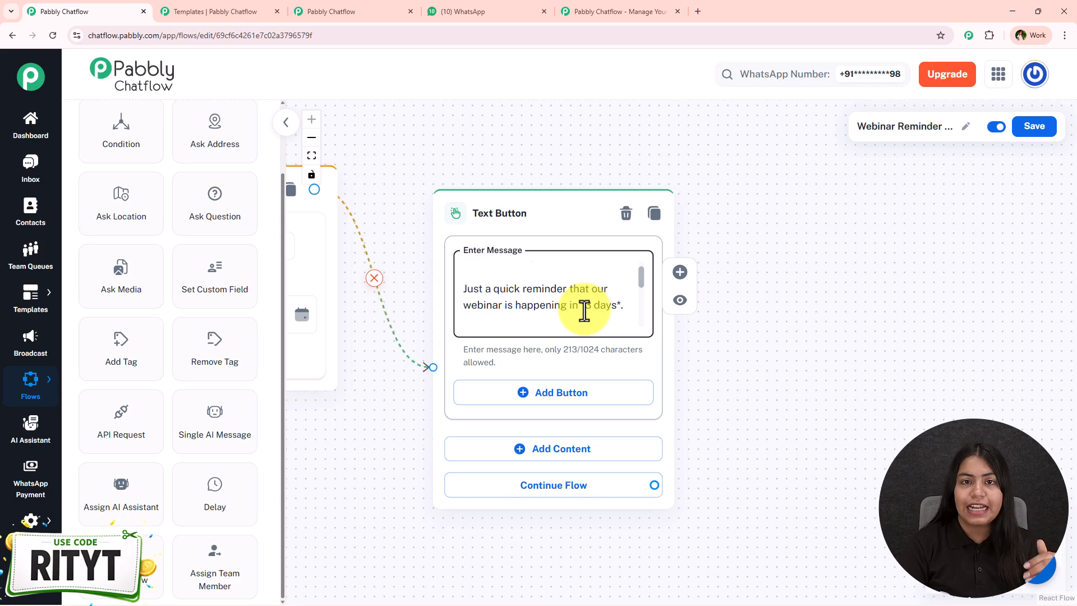
click(617, 308)
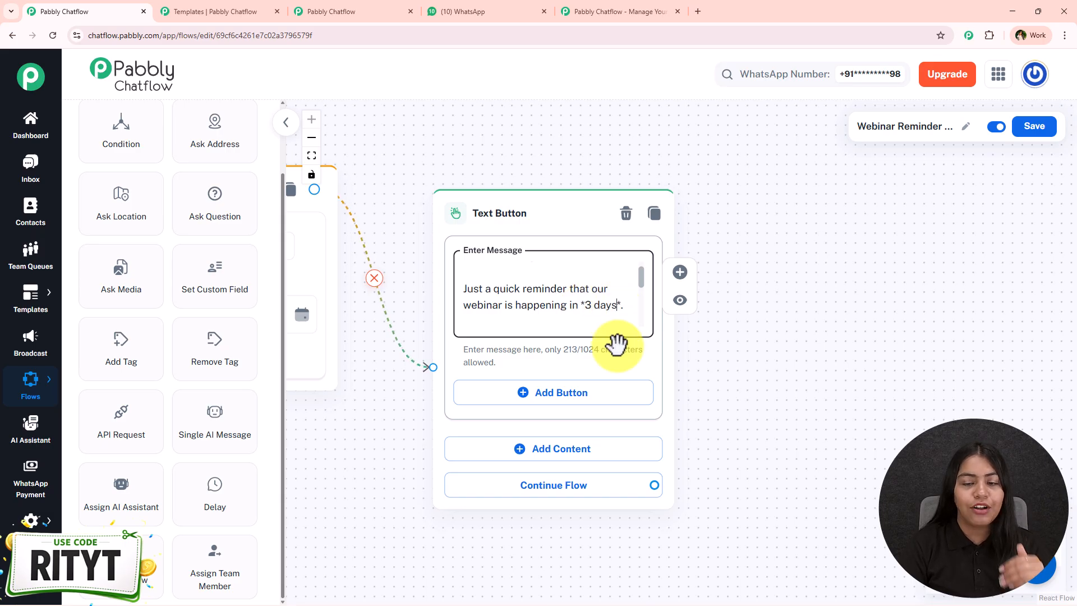
click(444, 18)
scroll(529, 365, up, 10)
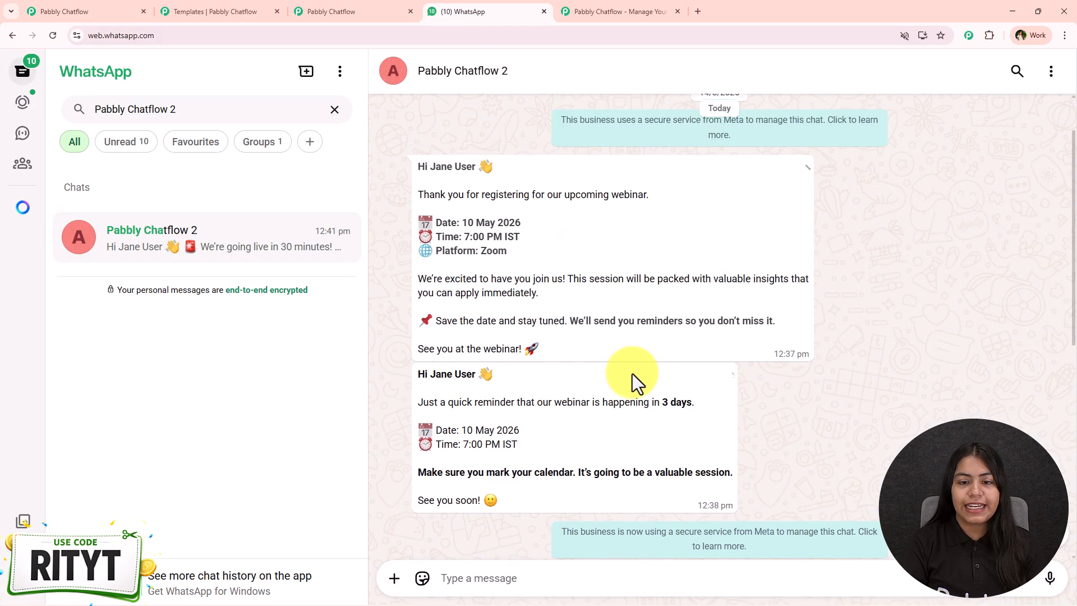
click(662, 396)
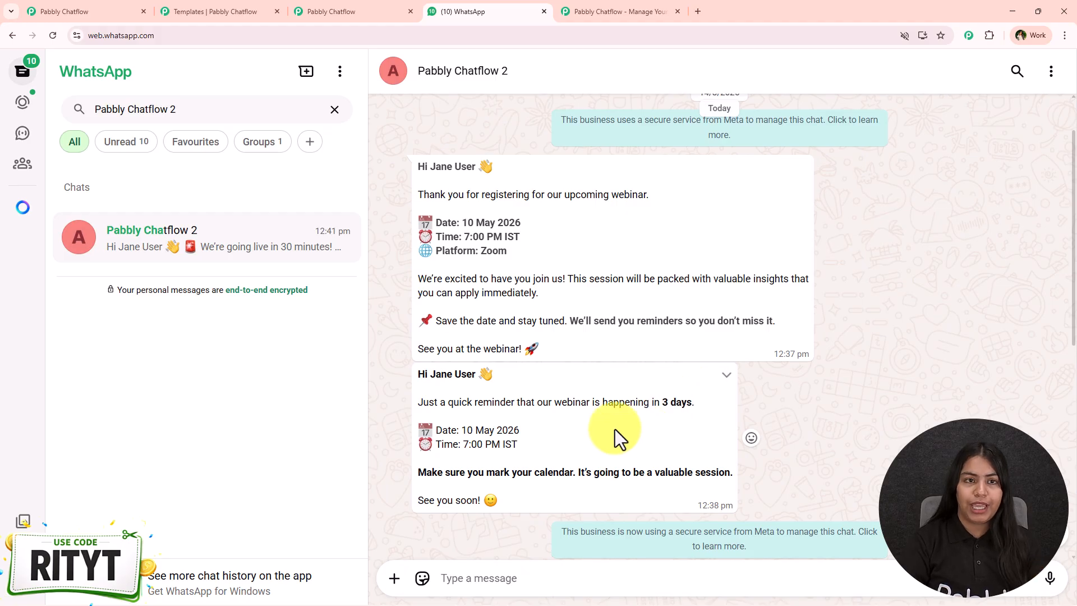
Step: Compare the $Name variable in the flow's greeting with the contact's name in the delivered WhatsApp reminder
click(94, 4)
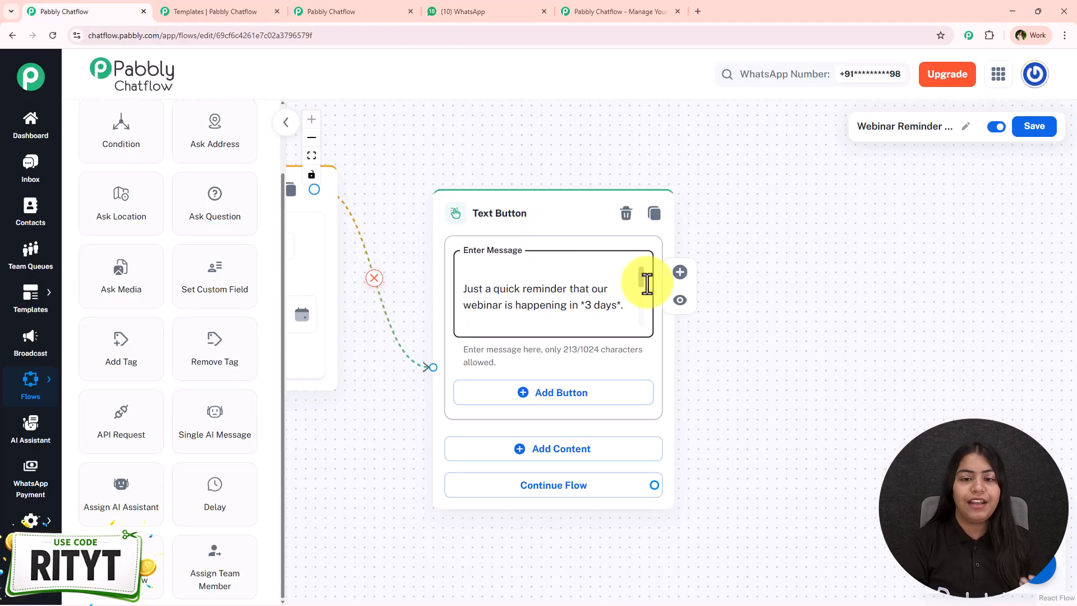
scroll(643, 297, down, 3)
scroll(643, 303, up, 3)
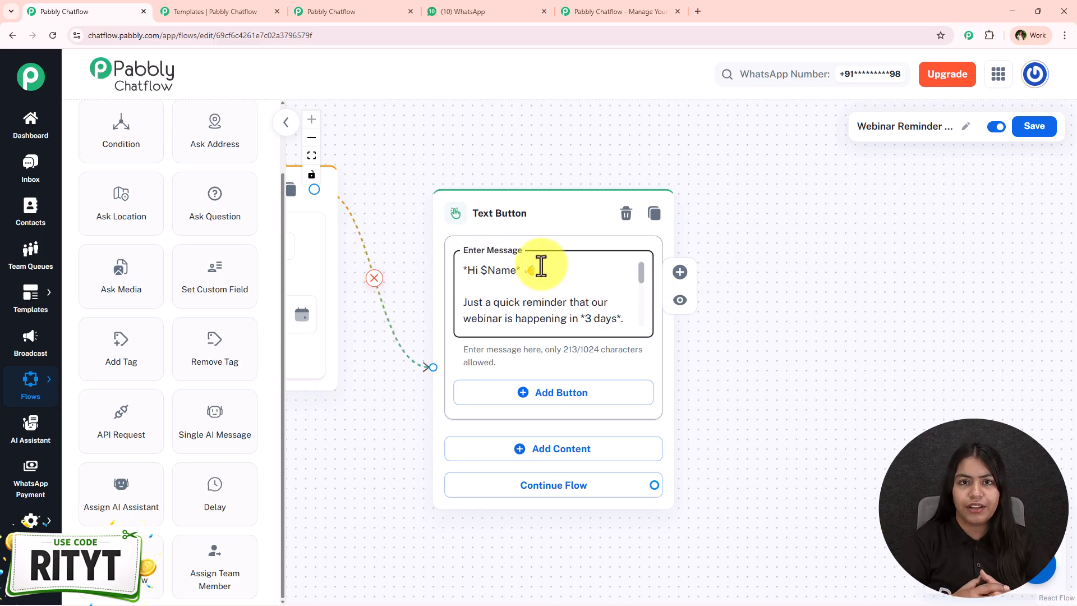
click(450, 10)
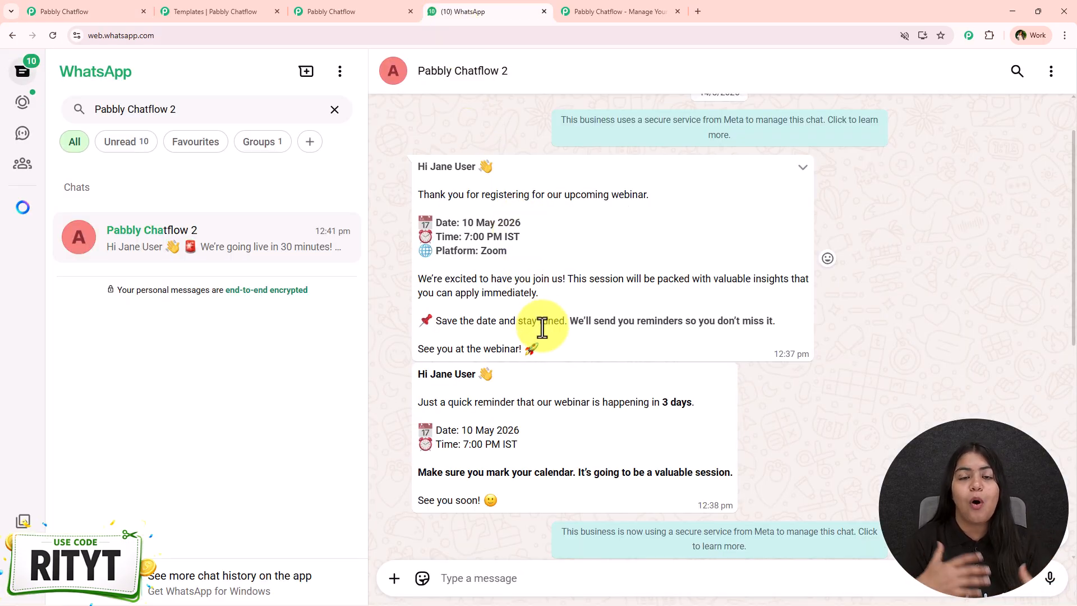
scroll(542, 328, down, 2)
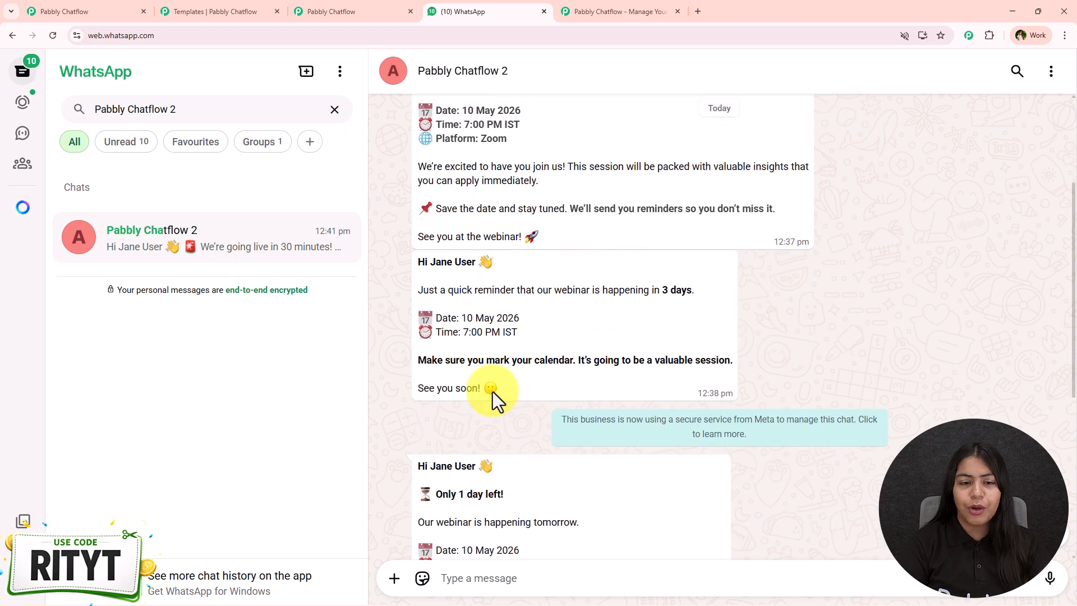
drag(431, 261, 465, 264)
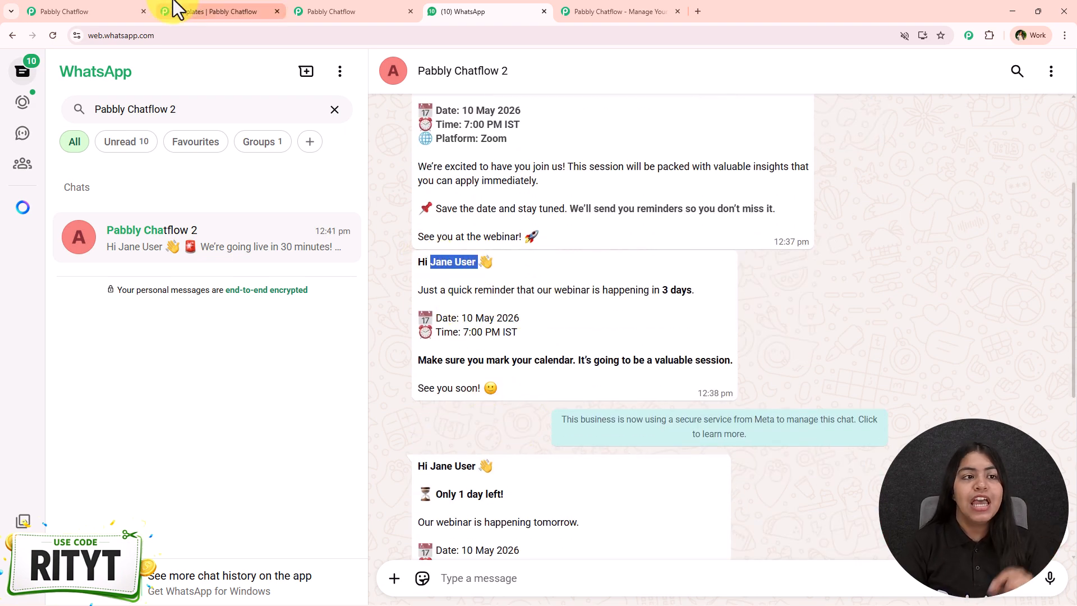
Step: Return to the flow and re-enter the $Name variable in the reminder message's greeting
click(124, 11)
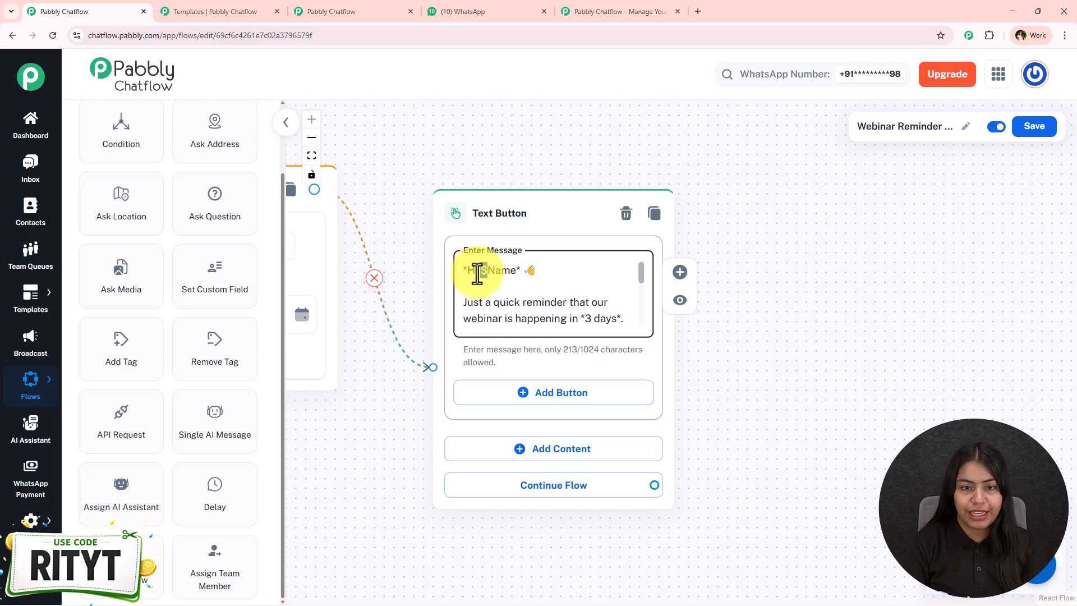
key(BackSpace)
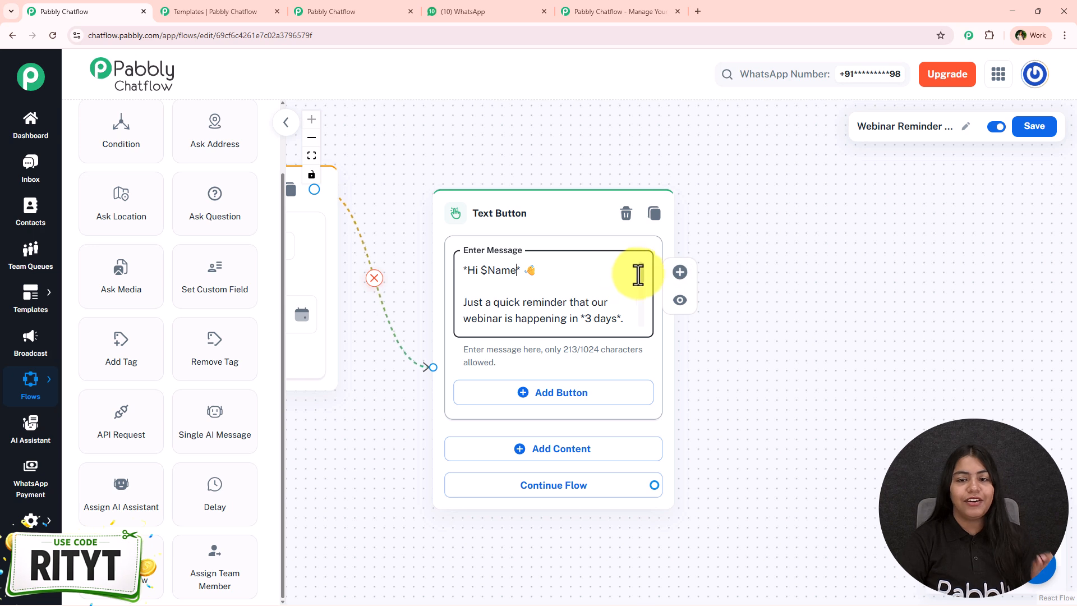
drag(643, 272, 627, 263)
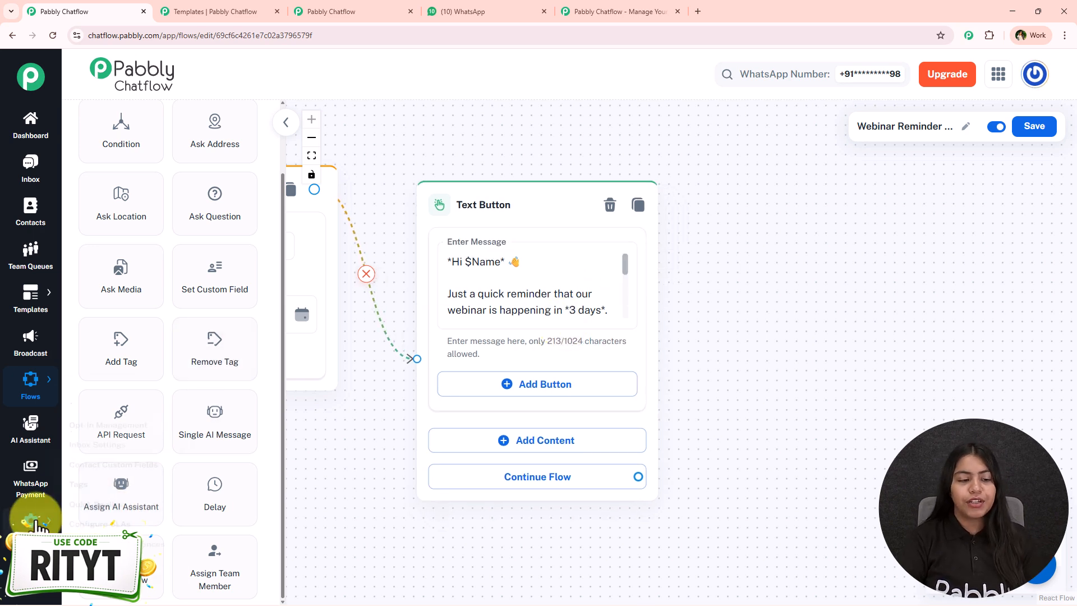
mouse_move(29, 518)
click(545, 268)
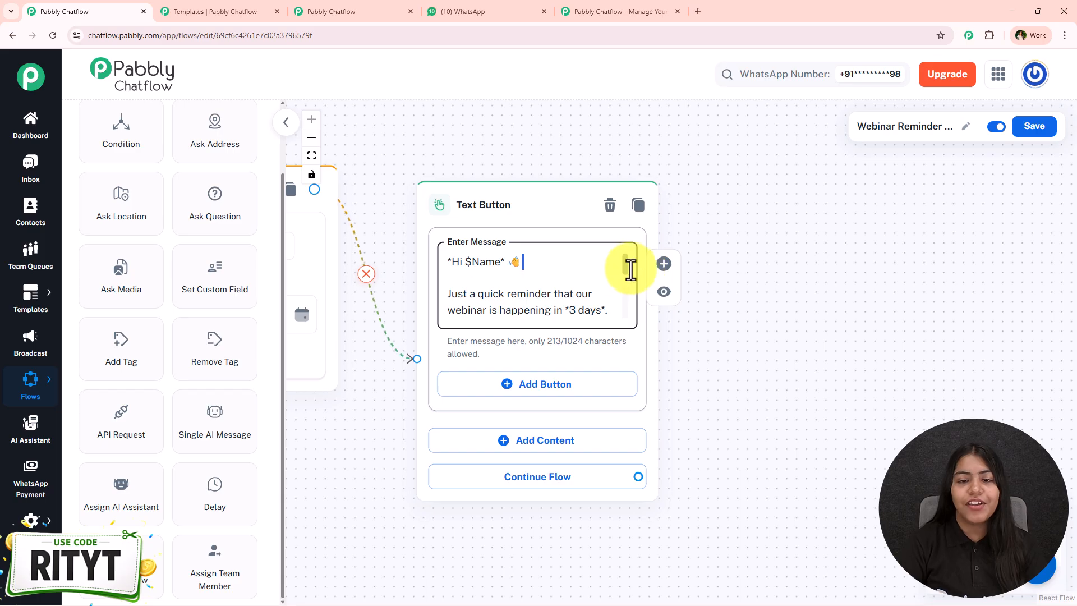
mouse_move(621, 265)
mouse_down()
mouse_move(621, 294)
mouse_move(630, 260)
mouse_up()
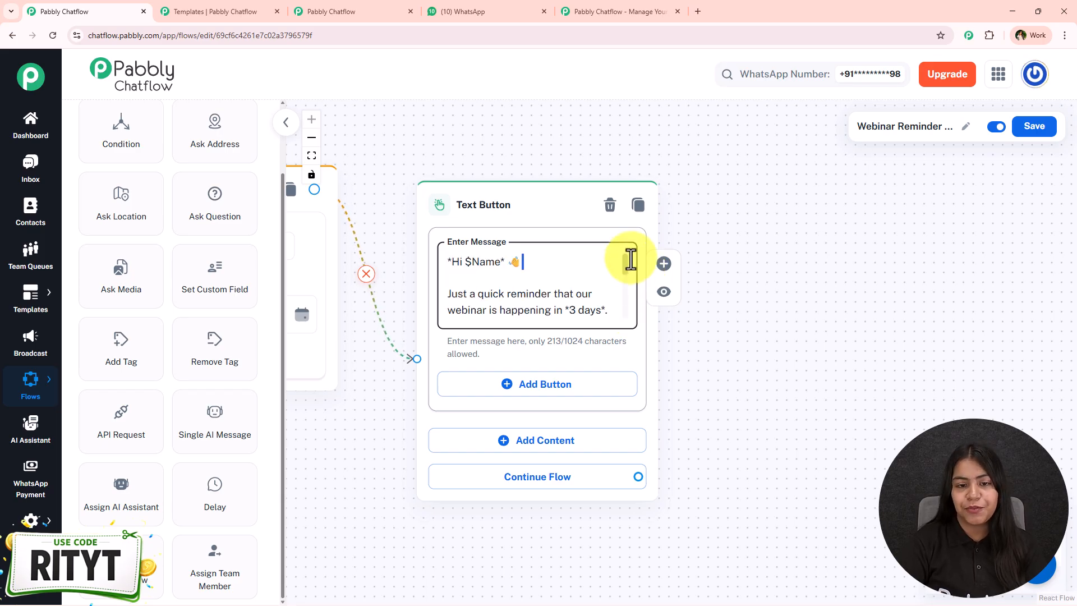
Step: Duplicate the SetDelay node, place the copy beyond the Text Button message and connect the message's Continue Flow output to it
drag(744, 295, 752, 228)
scroll(779, 369, down, 5)
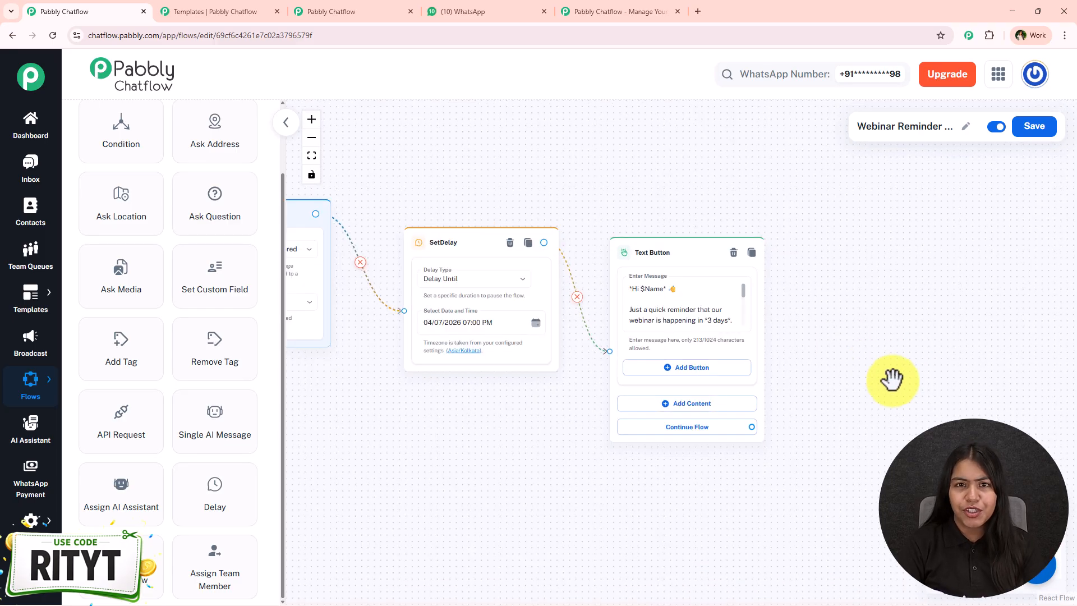
scroll(892, 380, down, 2)
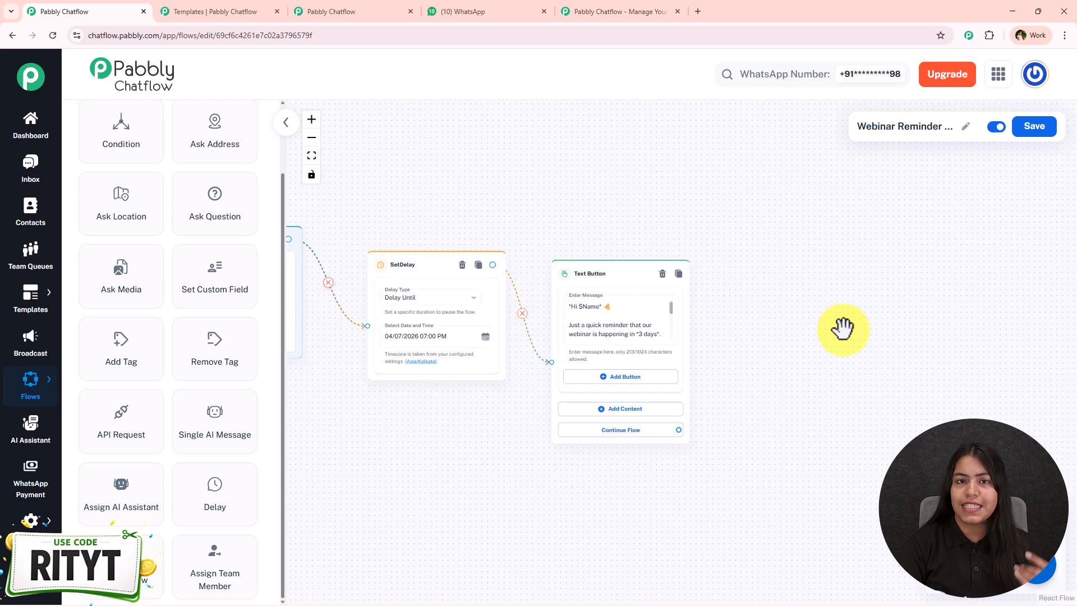
drag(842, 329, 775, 315)
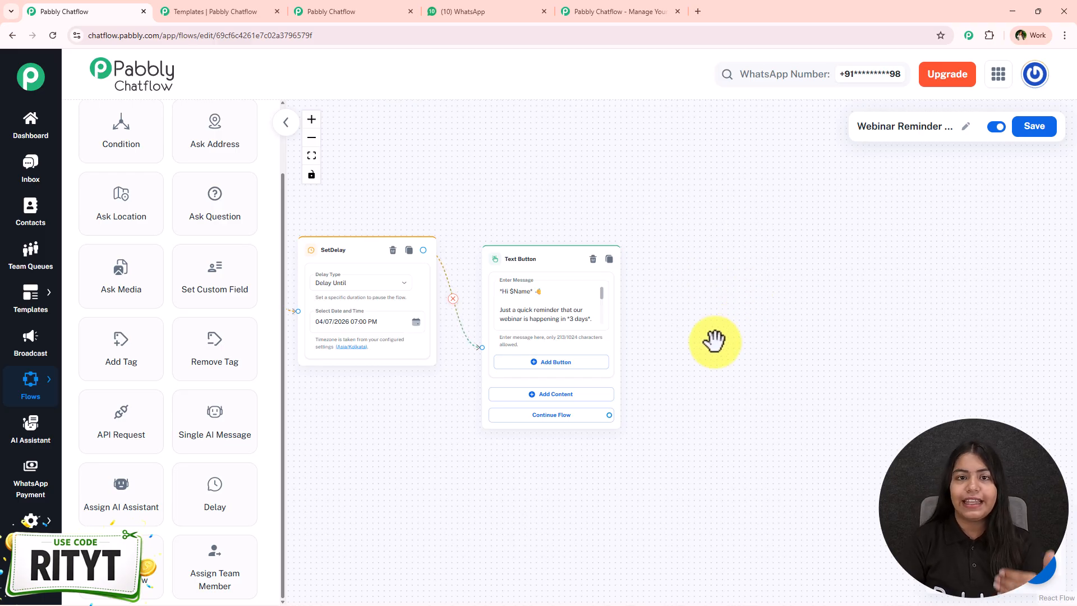
click(409, 249)
drag(453, 247, 686, 267)
scroll(649, 452, up, 3)
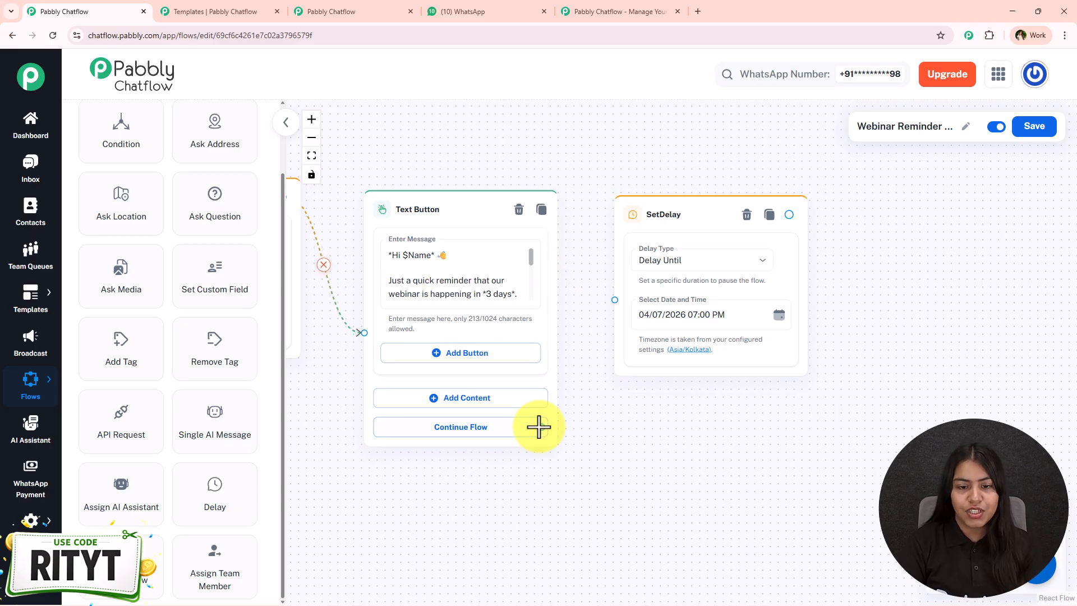
drag(540, 427, 614, 300)
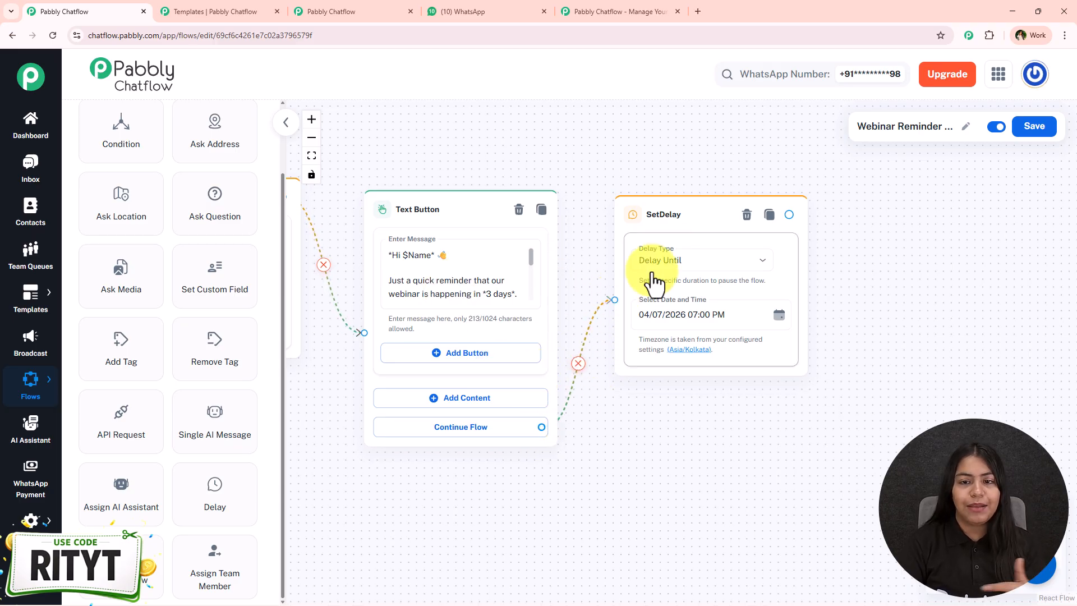
Step: Set the duplicated delay's date and time to 04/09/2026 07:00 PM
drag(684, 365, 675, 348)
drag(680, 420, 531, 411)
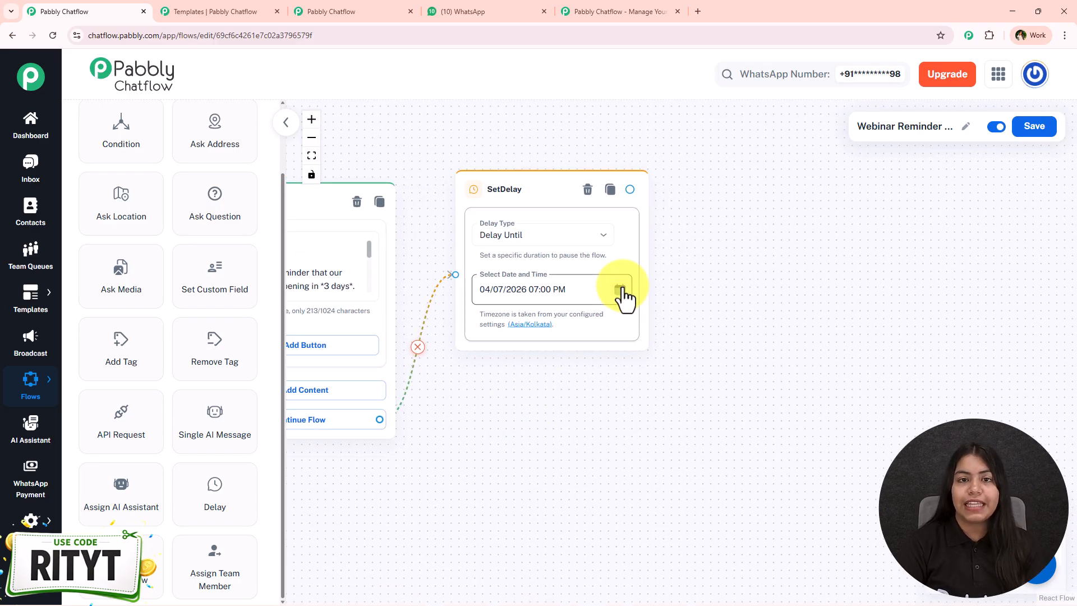
click(621, 290)
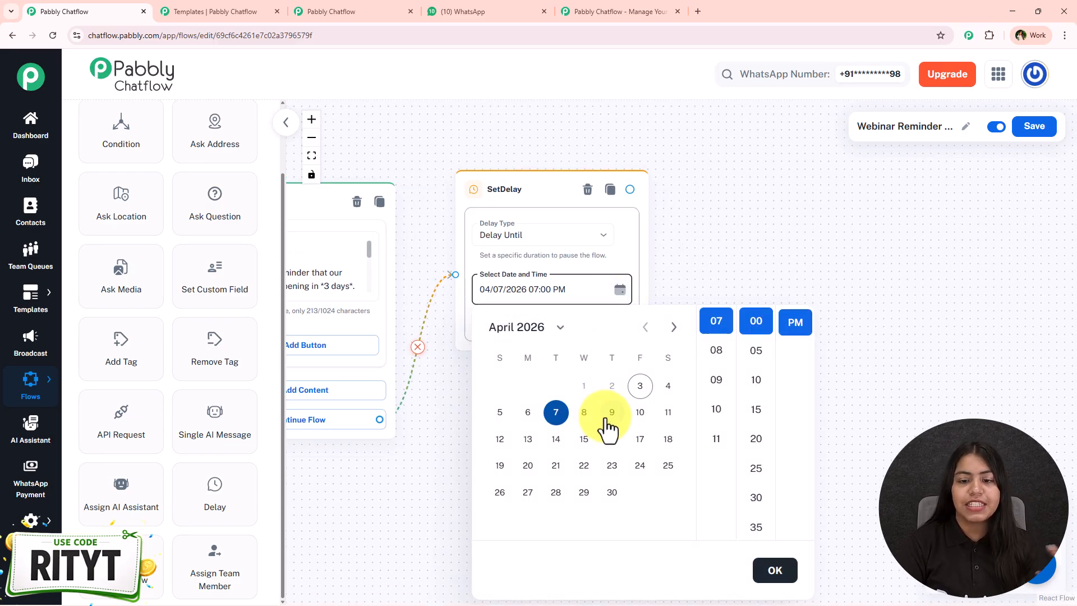
scroll(722, 406, up, 1)
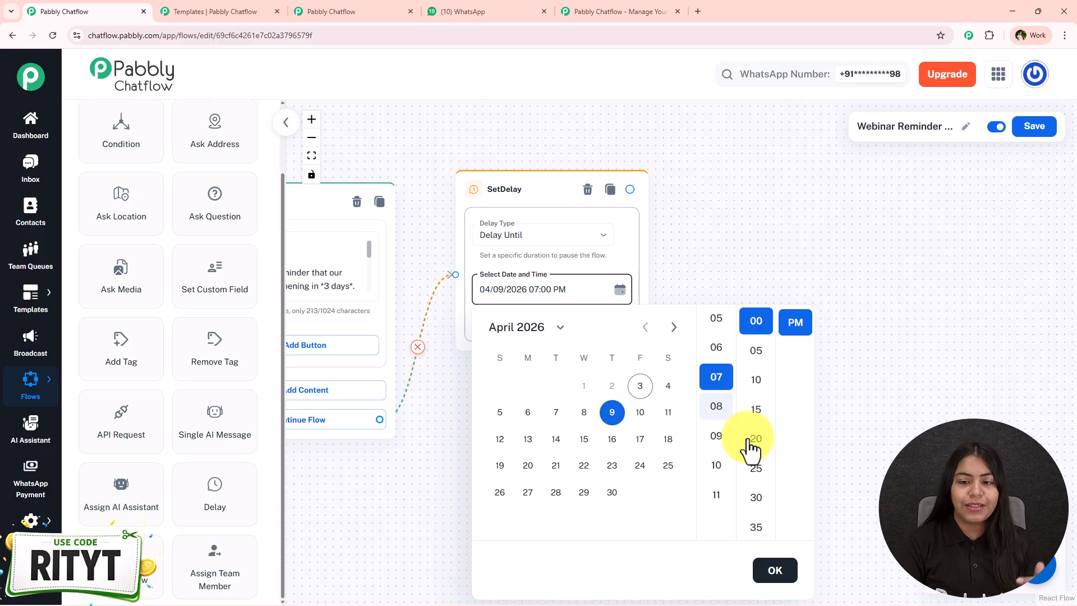
click(771, 571)
Step: Duplicate the 3-day reminder Text Button node and place the copy beside the second delay
drag(698, 413, 810, 438)
click(491, 241)
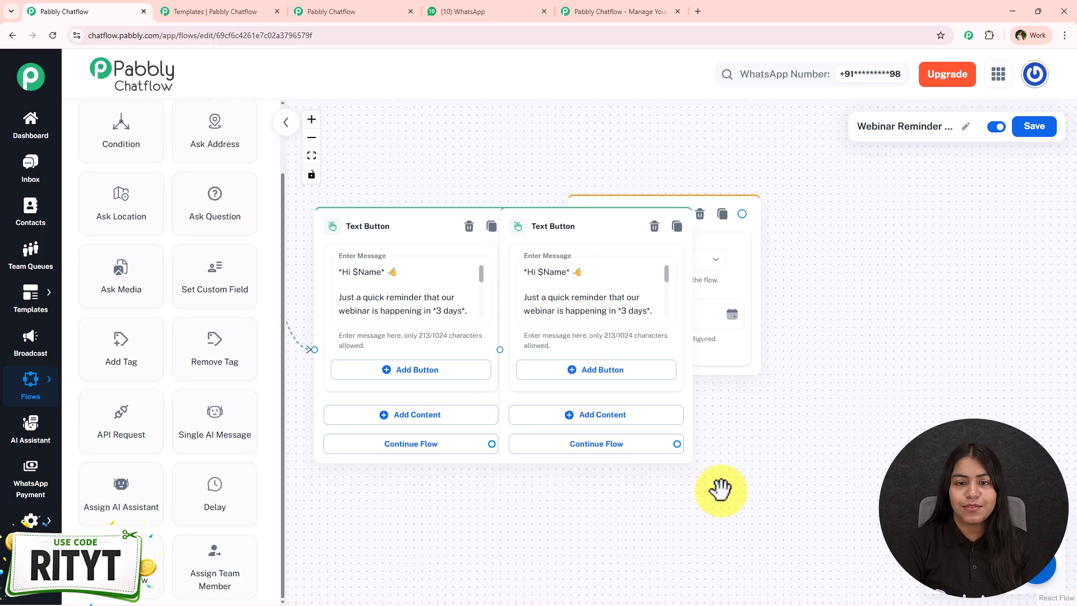
drag(718, 491, 490, 455)
drag(359, 224, 656, 200)
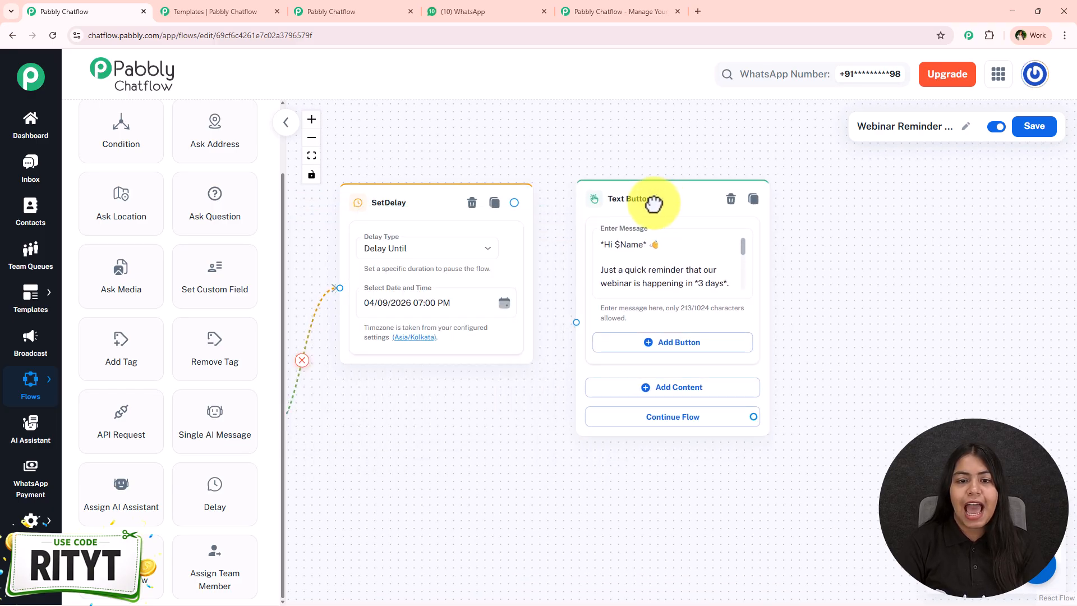
Step: Connect the 04/09/2026 delay to the duplicated Text Button node and clear the message copied with it
drag(515, 203, 577, 324)
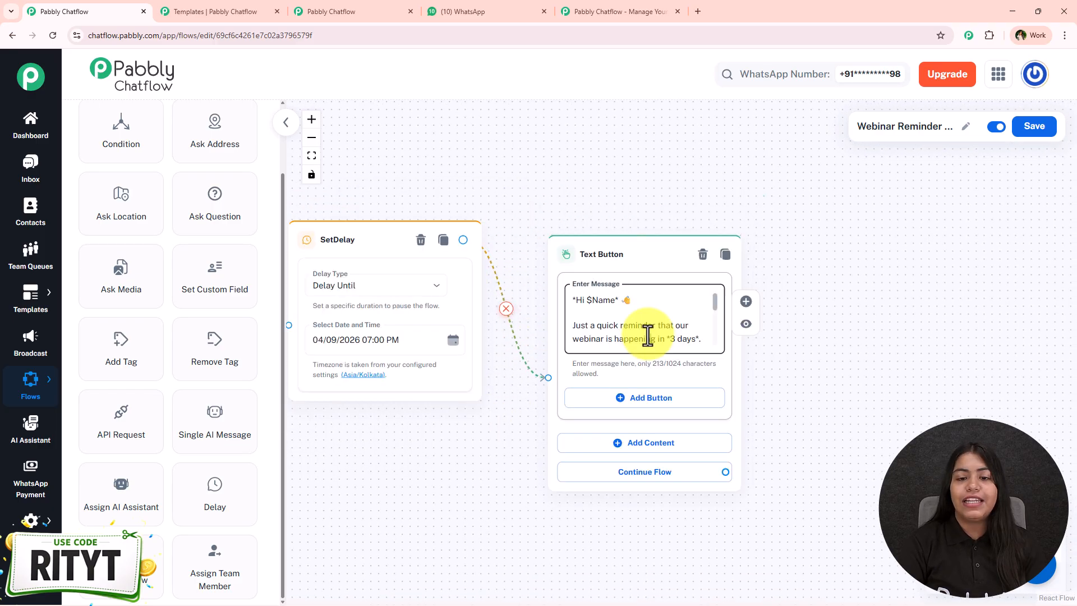
click(646, 335)
key(ctrl+a)
key(BackSpace)
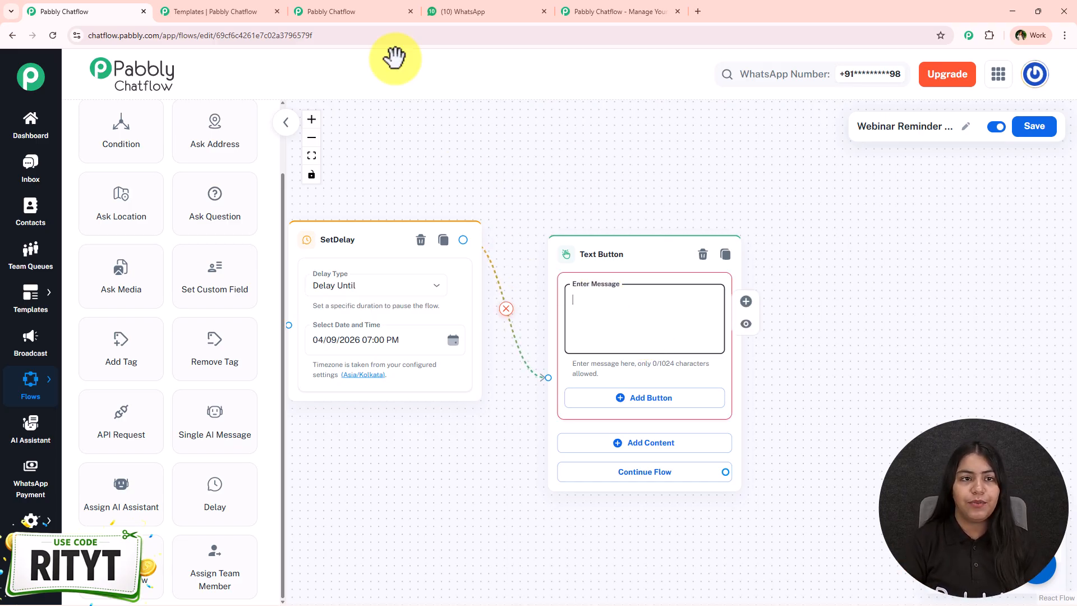
Step: Copy the "Only 1 day left!" message from the finished reference flow and paste it into the emptied Text Button message
click(358, 8)
click(902, 218)
key(ctrl+a)
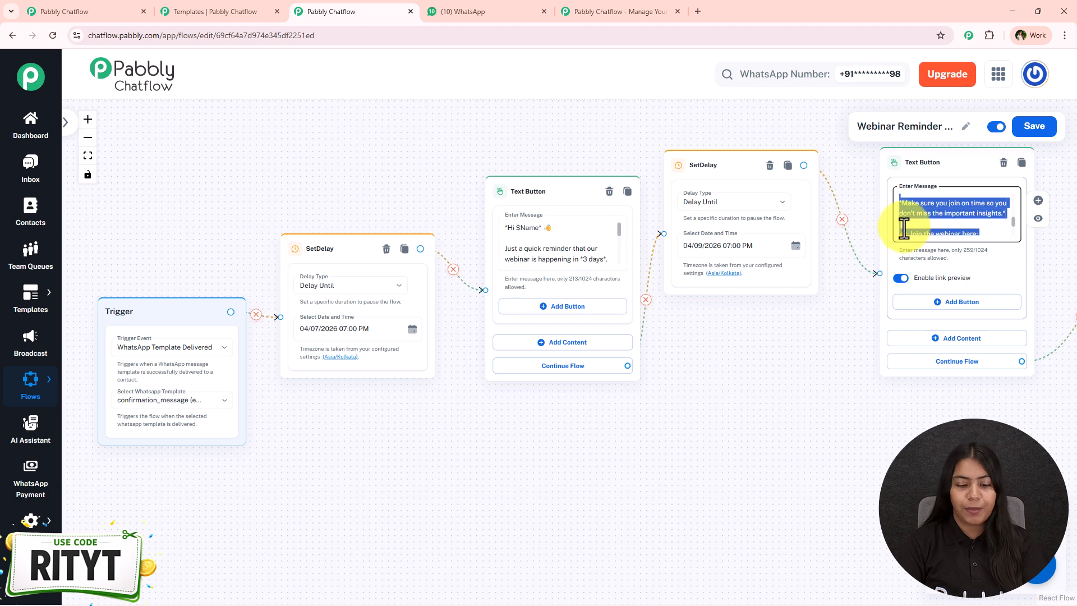
click(84, 11)
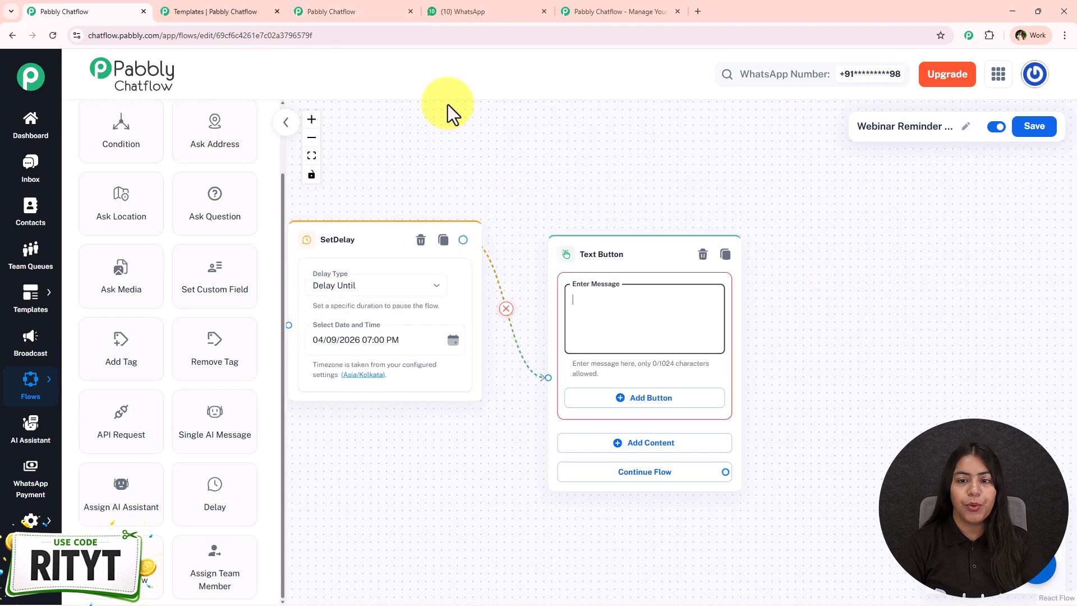
click(646, 325)
key(ctrl+v)
scroll(715, 341, up, 10)
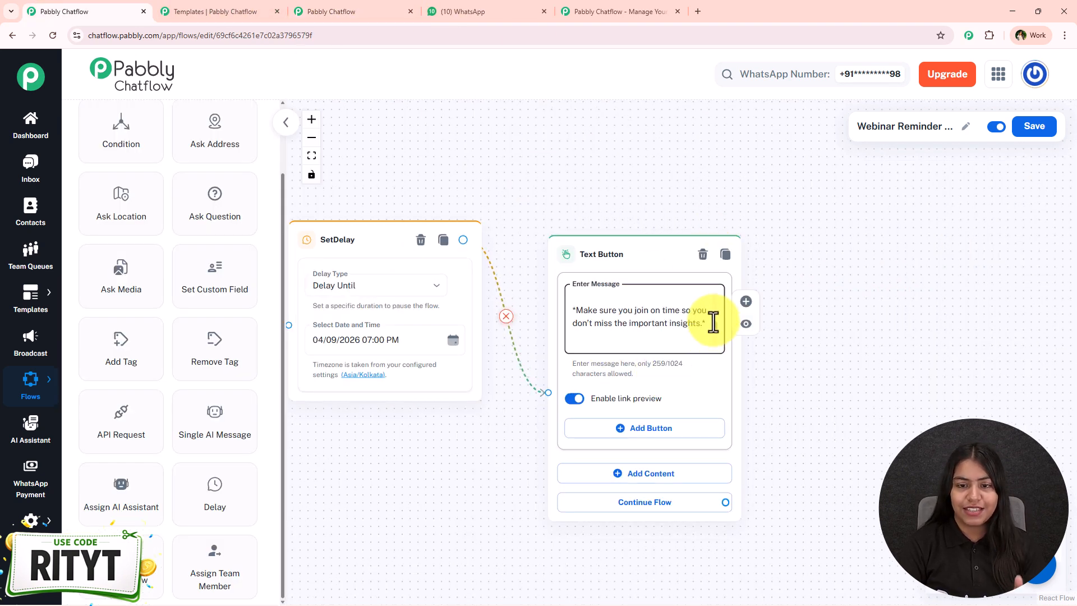
Step: Duplicate the SetDelay node, place the copy beyond the 1-day reminder and connect that reminder's Continue Flow output to it
drag(861, 353, 811, 345)
click(443, 240)
drag(433, 243, 784, 243)
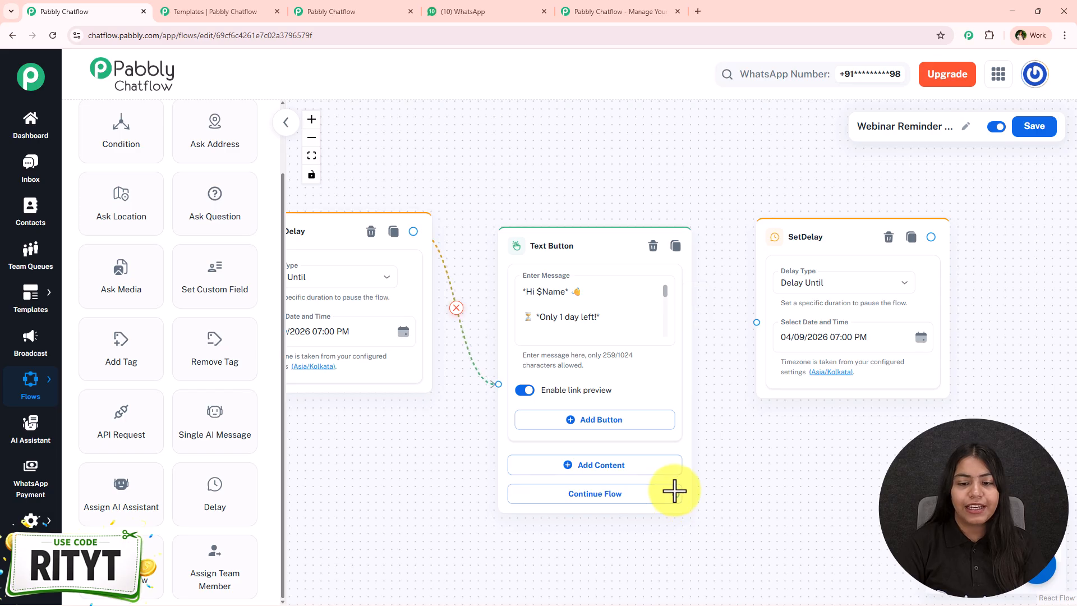
drag(677, 494, 779, 423)
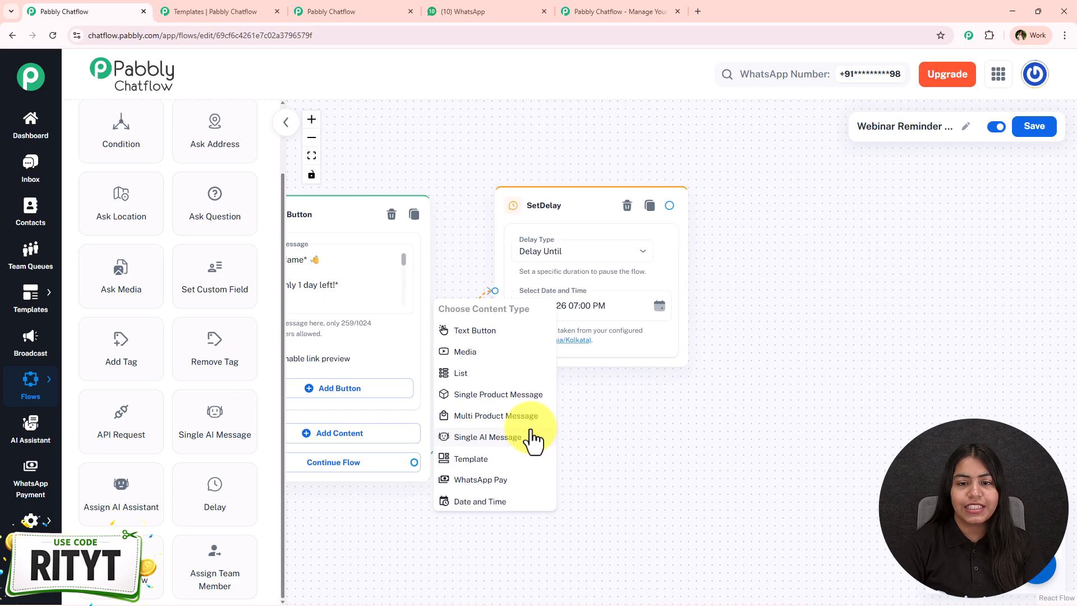
Step: Set the third delay's date and time to 04/10/2026 06:30 PM
drag(640, 411, 665, 391)
click(684, 286)
click(704, 408)
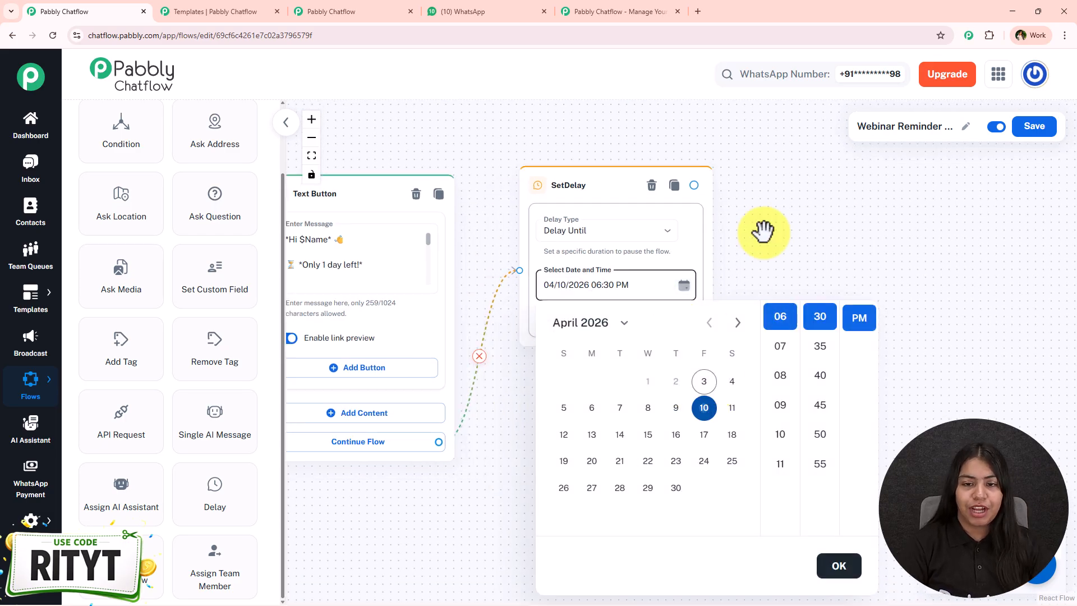
click(544, 275)
click(460, 11)
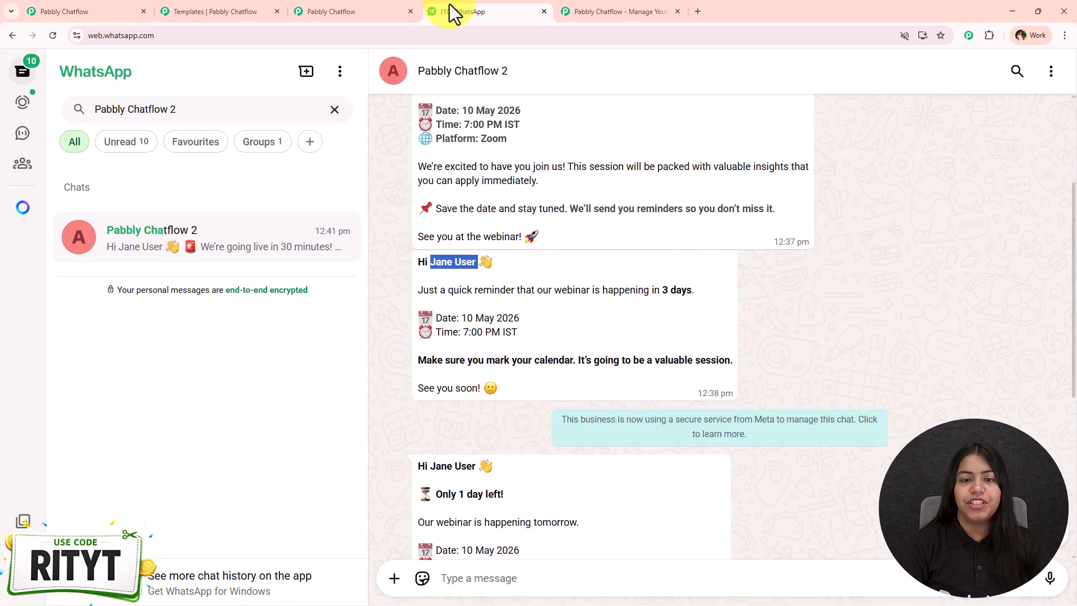
click(200, 2)
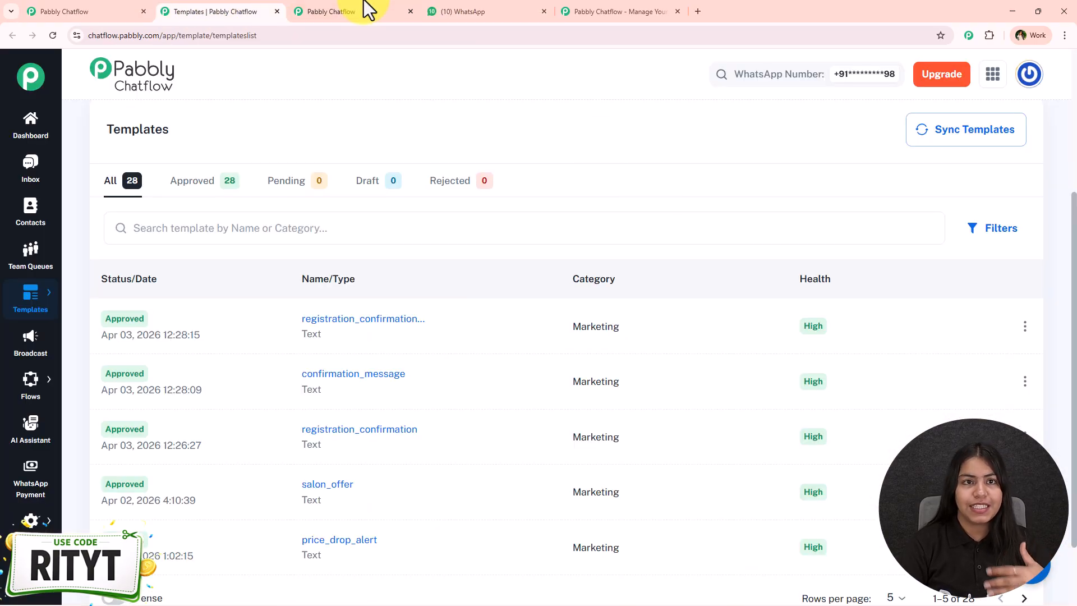
click(119, 7)
Step: Duplicate the 1-day reminder Text Button node, place the copy beside the third delay and connect the delay's output to it
drag(685, 397, 663, 486)
drag(452, 281, 870, 261)
click(483, 279)
drag(750, 212, 672, 201)
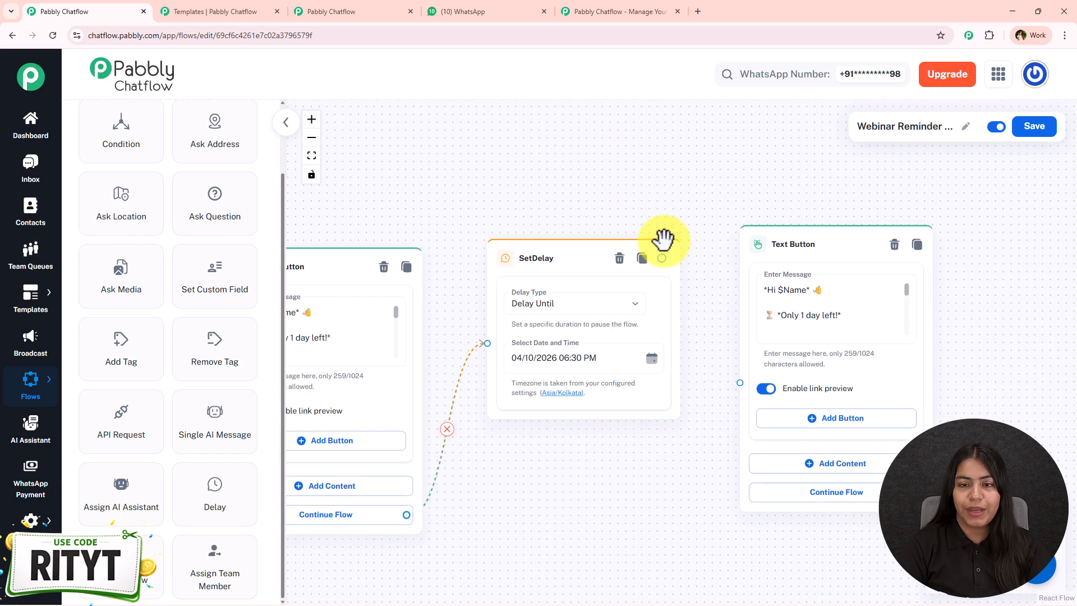
drag(662, 256, 740, 383)
Step: Replace the last Text Button's message with the 30-minute reminder text copied from the finished reference flow
drag(655, 493, 472, 492)
key(ctrl+a)
key(BackSpace)
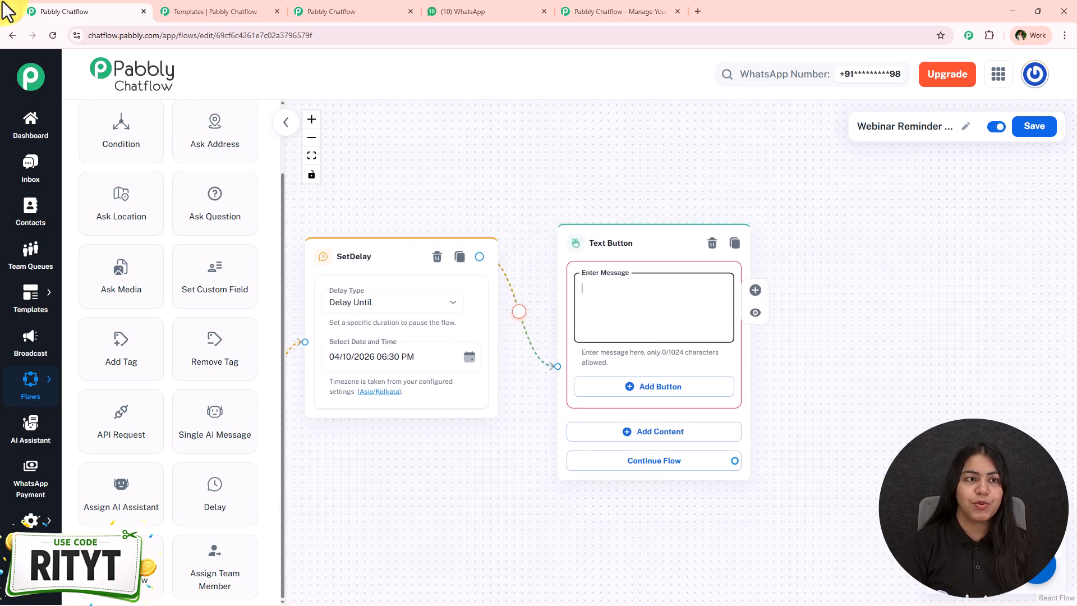
click(405, 4)
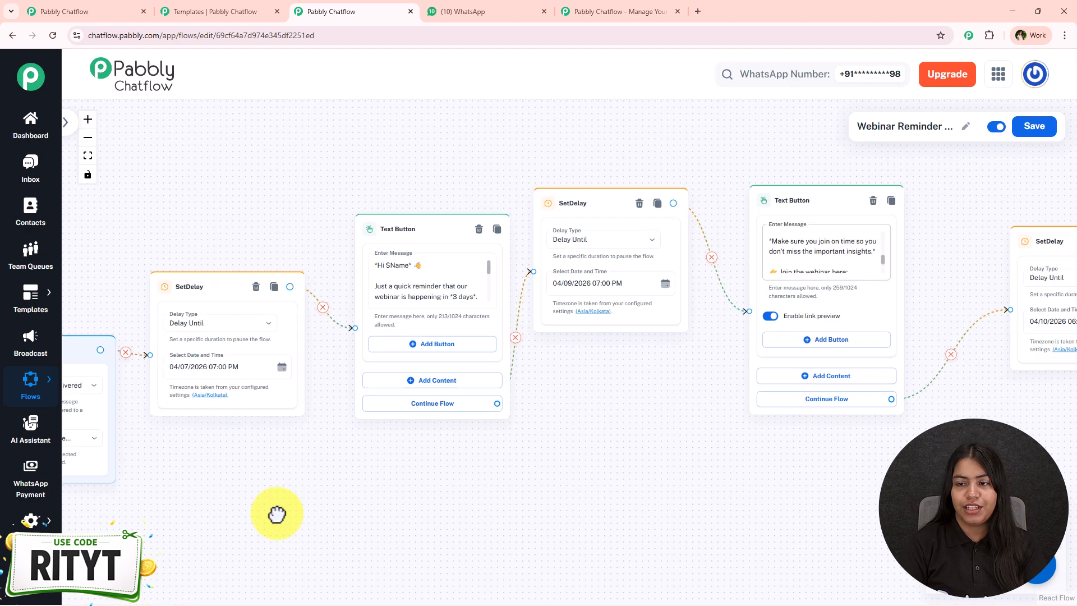
click(993, 293)
key(ctrl+a)
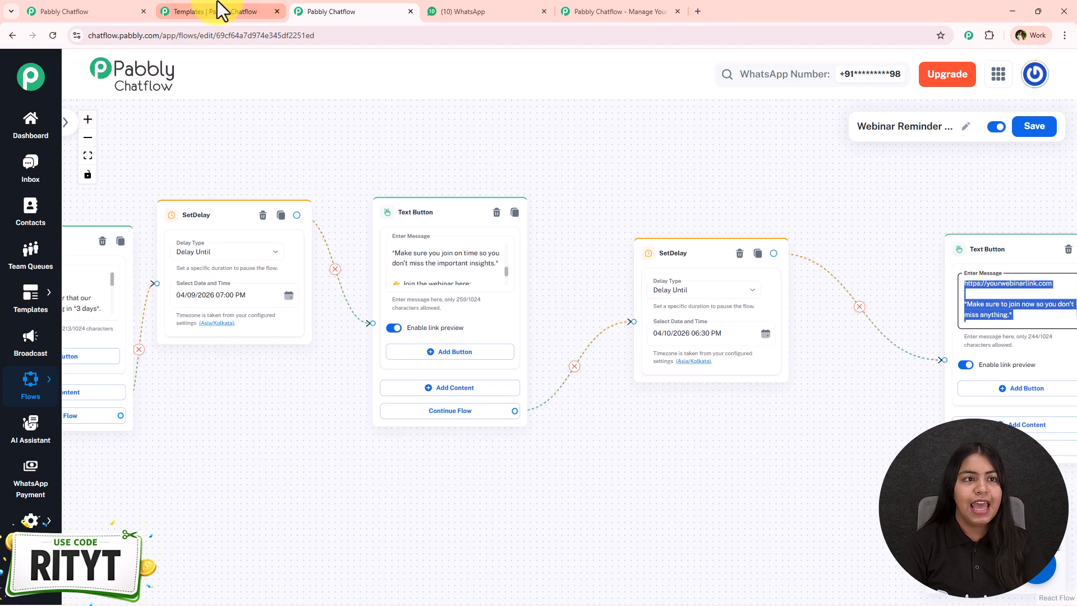
click(84, 11)
click(682, 288)
key(ctrl+v)
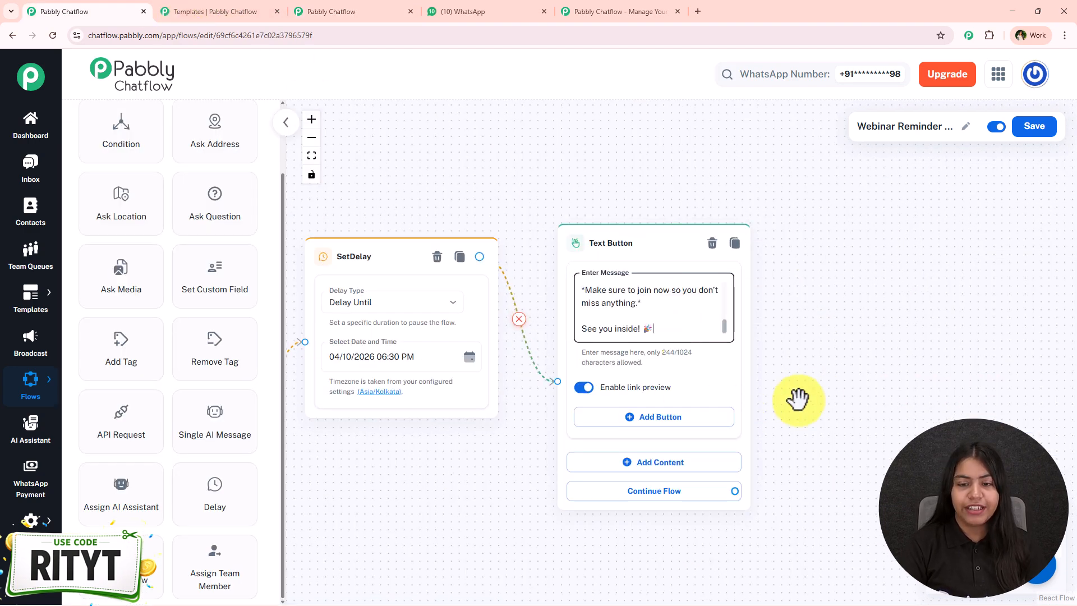
Step: Review the complete chain of delays and reminder messages from the trigger to the last Text Button
scroll(817, 394, down, 1)
drag(329, 513, 580, 413)
drag(553, 452, 715, 465)
drag(599, 428, 830, 433)
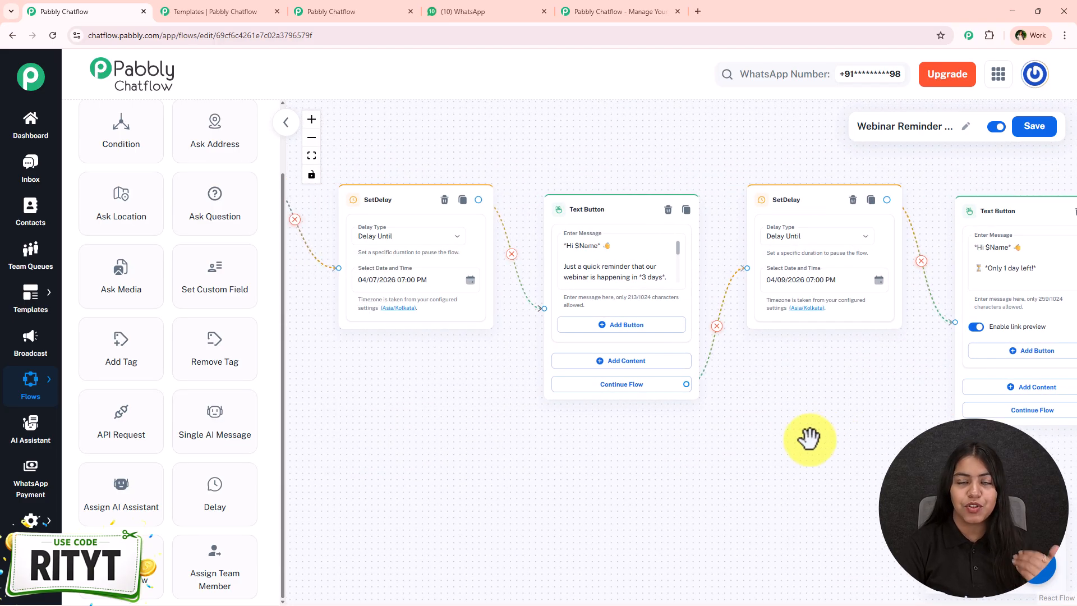
drag(827, 394, 359, 345)
drag(670, 422, 380, 449)
scroll(570, 450, down, 4)
drag(626, 439, 987, 422)
scroll(635, 504, up, 2)
scroll(571, 507, up, 2)
drag(510, 488, 709, 567)
scroll(709, 567, down, 2)
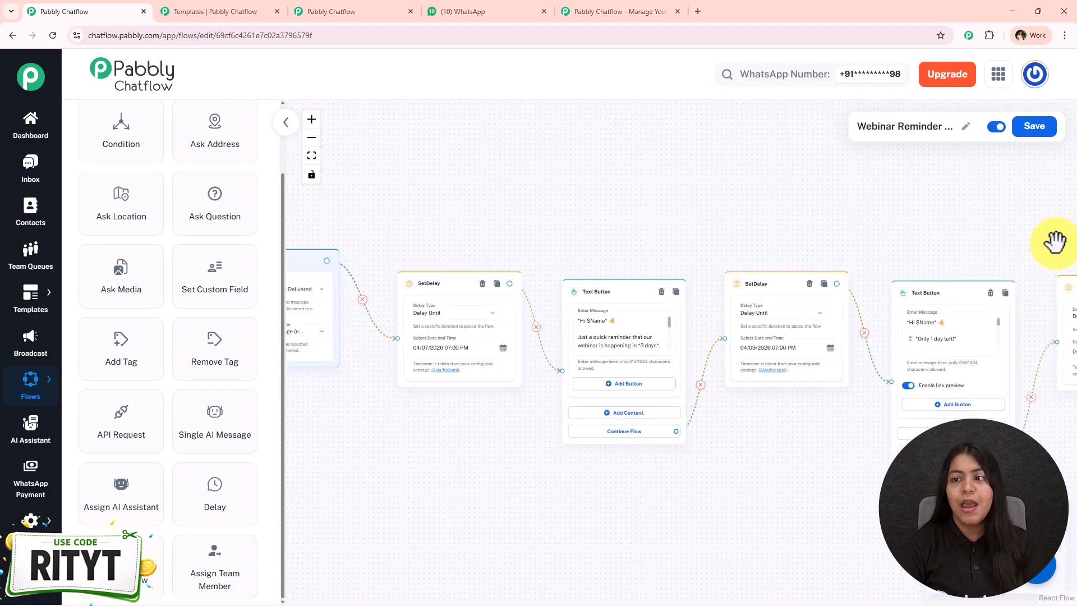
Step: Save the webinar reminder flow and bring its trigger back into view
click(1032, 127)
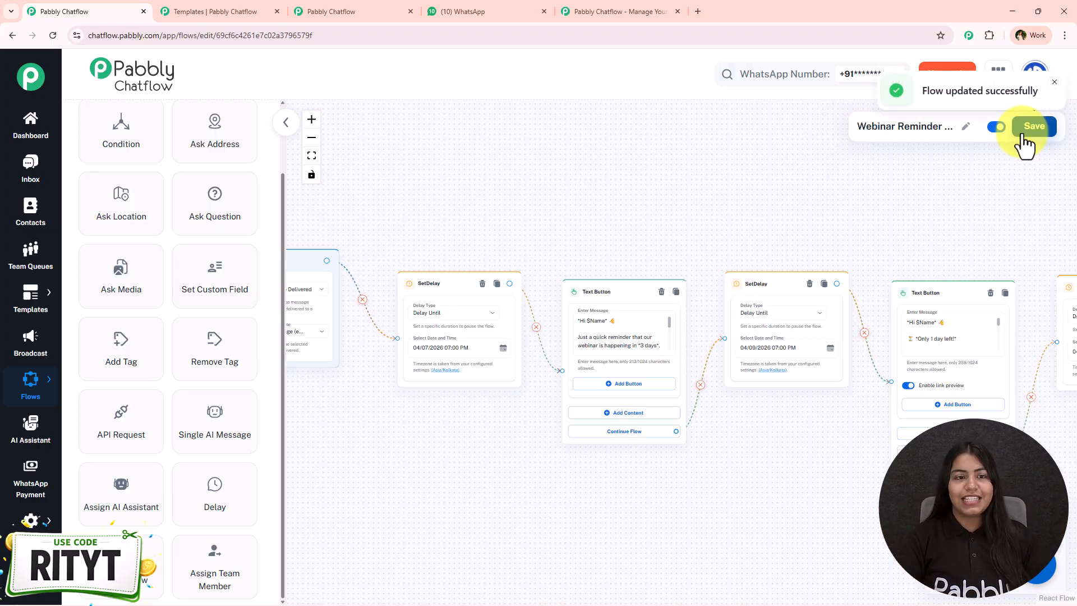
scroll(491, 306, up, 2)
drag(444, 524, 568, 467)
scroll(490, 471, up, 2)
scroll(489, 471, down, 2)
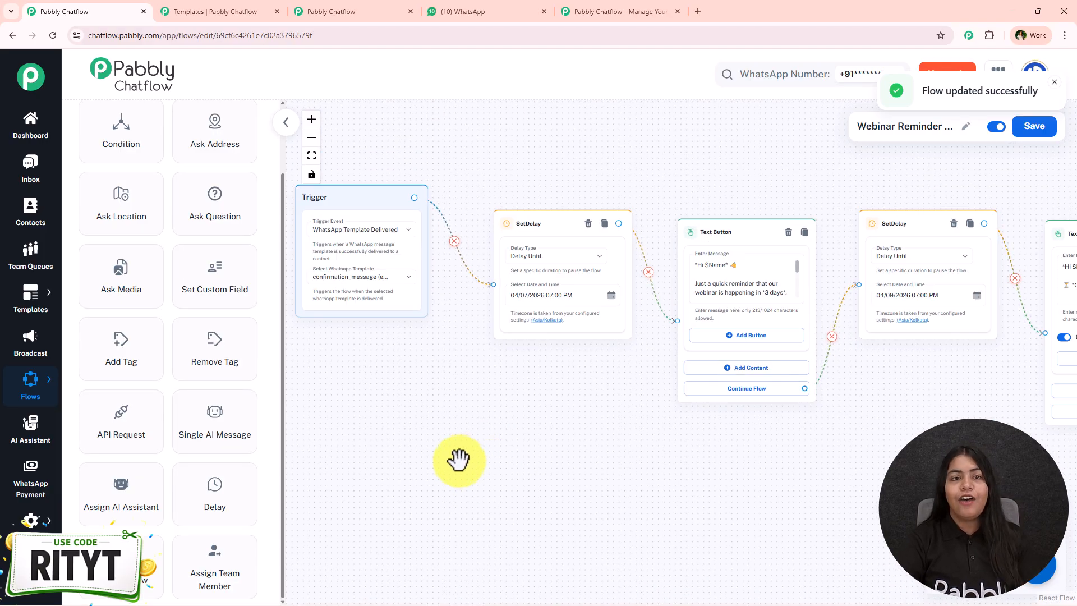
Step: Switch to WhatsApp and read through the registration confirmation and the reminder messages in the Pabbly Chatflow 2 chat
click(443, 8)
scroll(408, 402, up, 3)
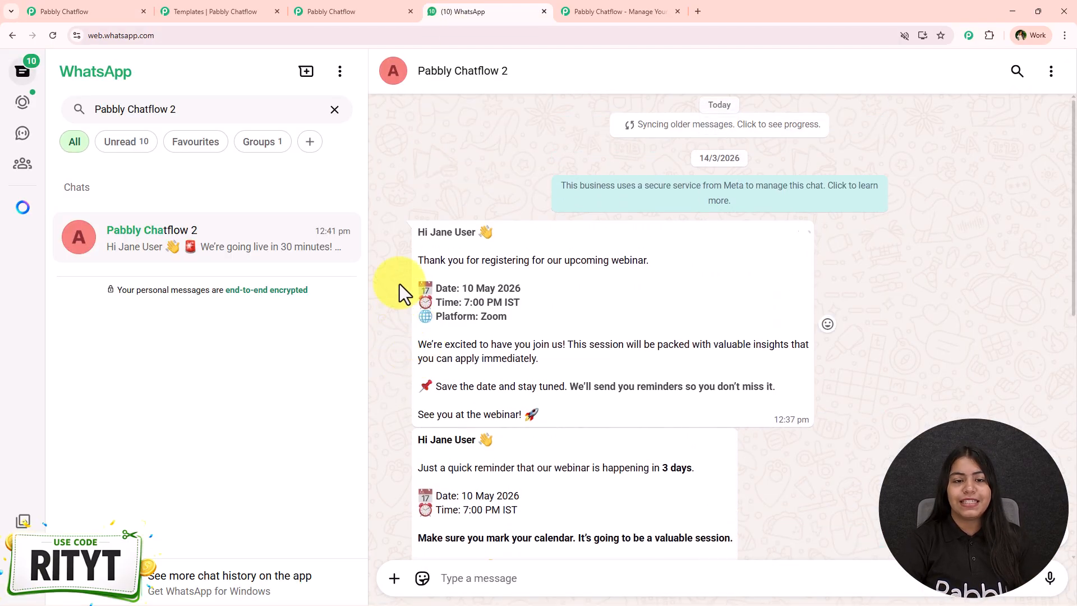
drag(415, 231, 561, 400)
click(553, 415)
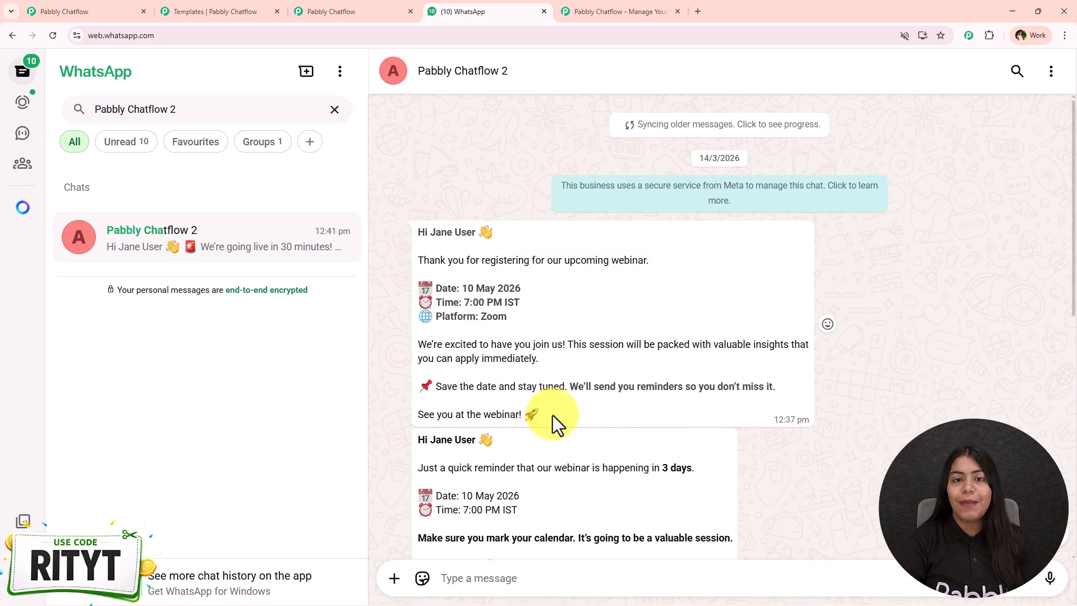
scroll(546, 435, down, 5)
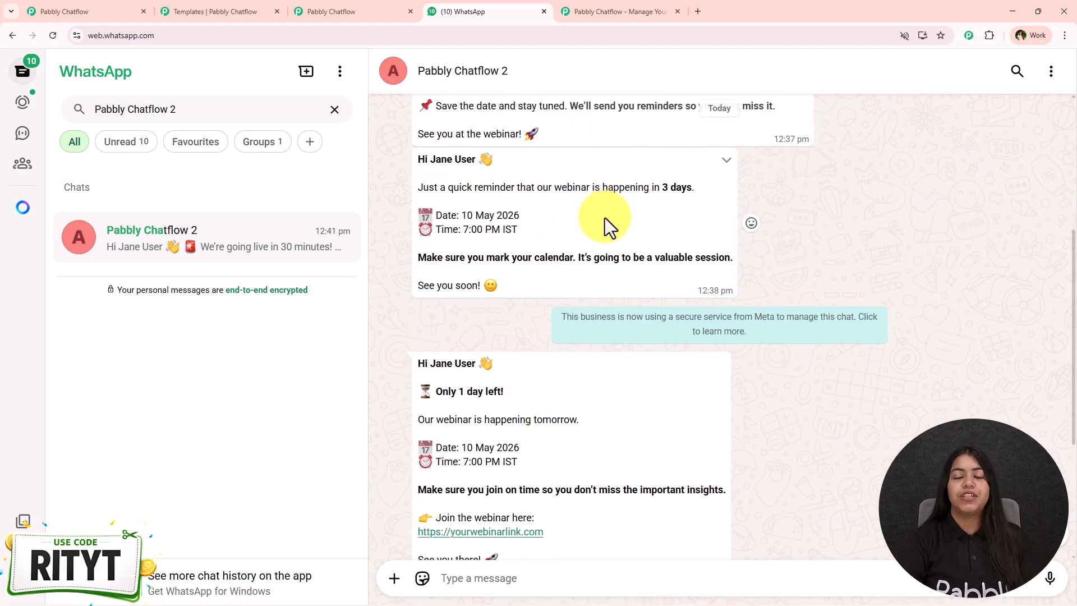
scroll(601, 234, down, 4)
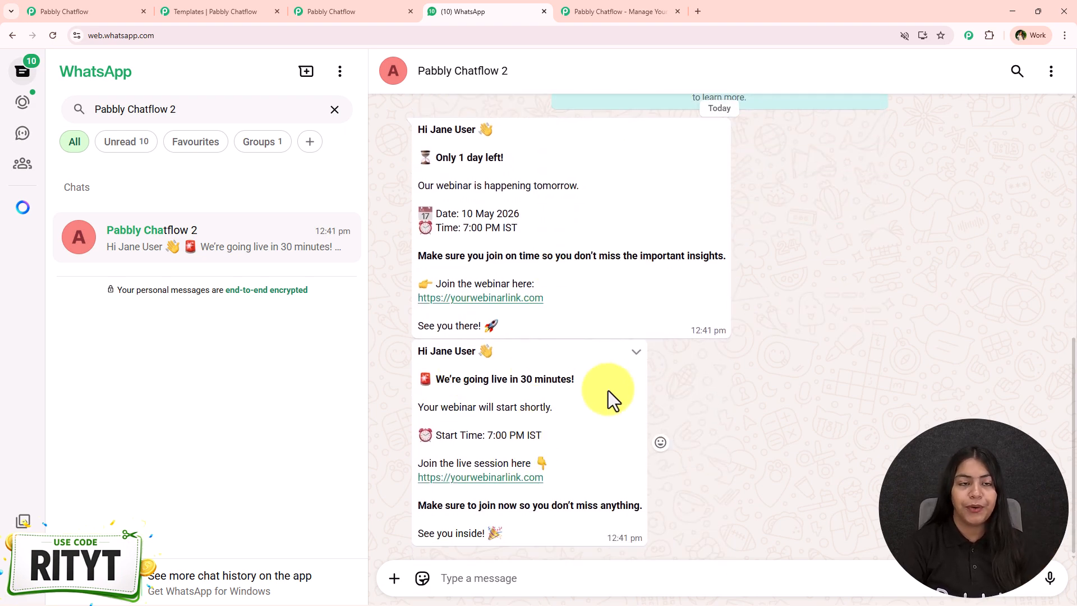
Step: Return to the saved flow and examine its final delays and reminder messages
click(84, 11)
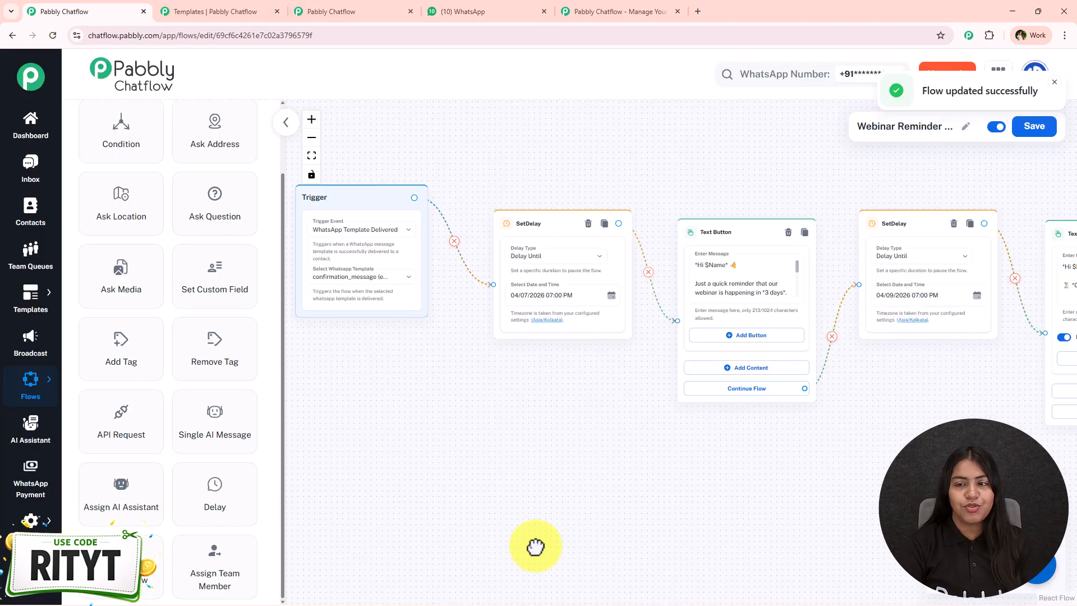
scroll(663, 547, right, 10)
drag(651, 422, 664, 427)
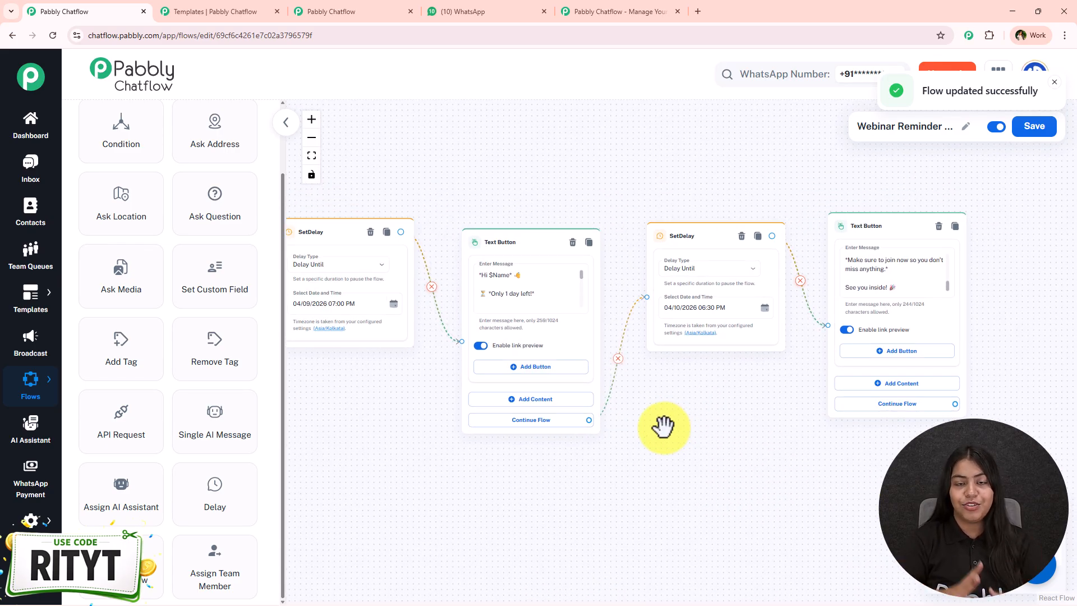